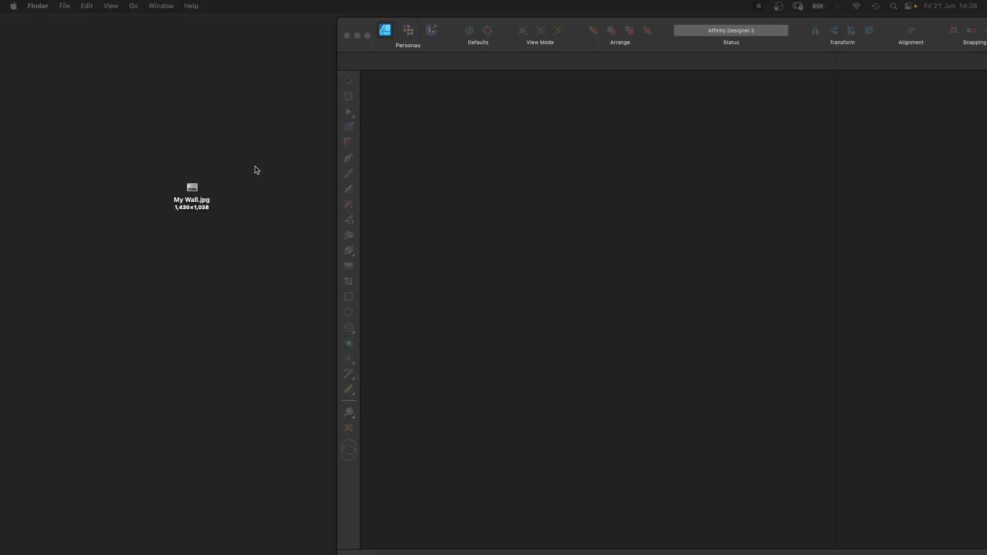
- Select My Wall.jpg on the desktop
{"action": "left_click_drag", "start_coordinate": [192, 187], "coordinate": [228, 179]}
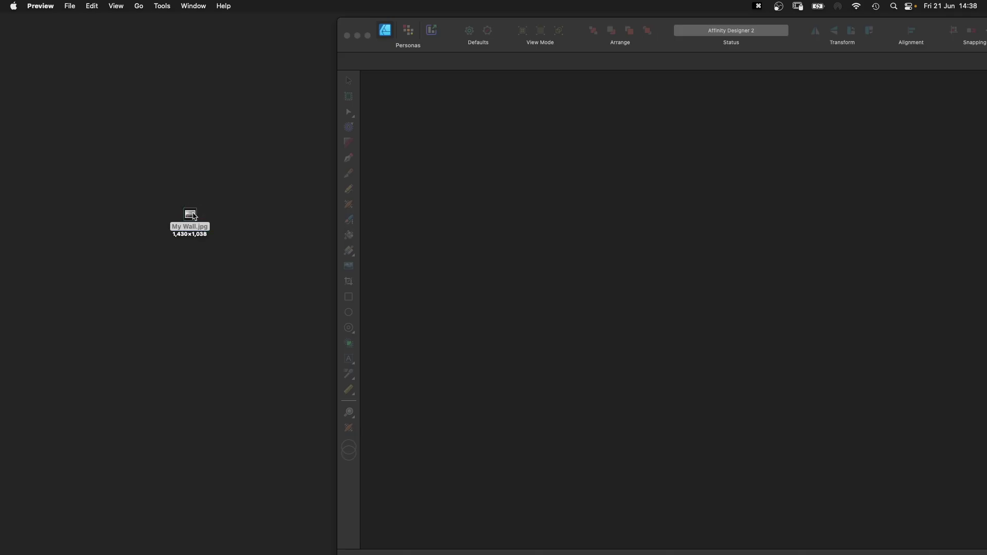
- View the wall-and-sofa photo My Wall.jpg in Preview, then close it
{"action": "double_click", "coordinate": [191, 215]}
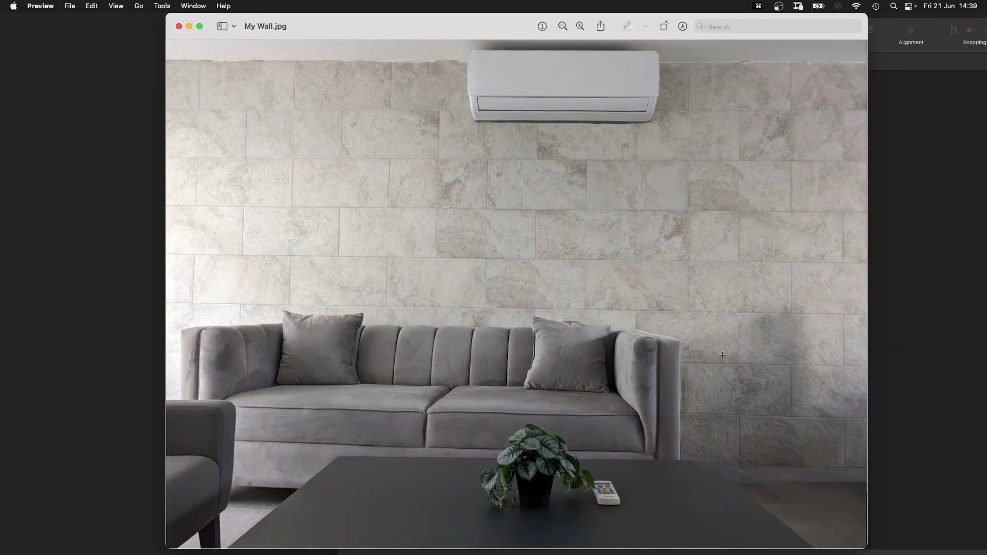
{"action": "left_click", "coordinate": [179, 26]}
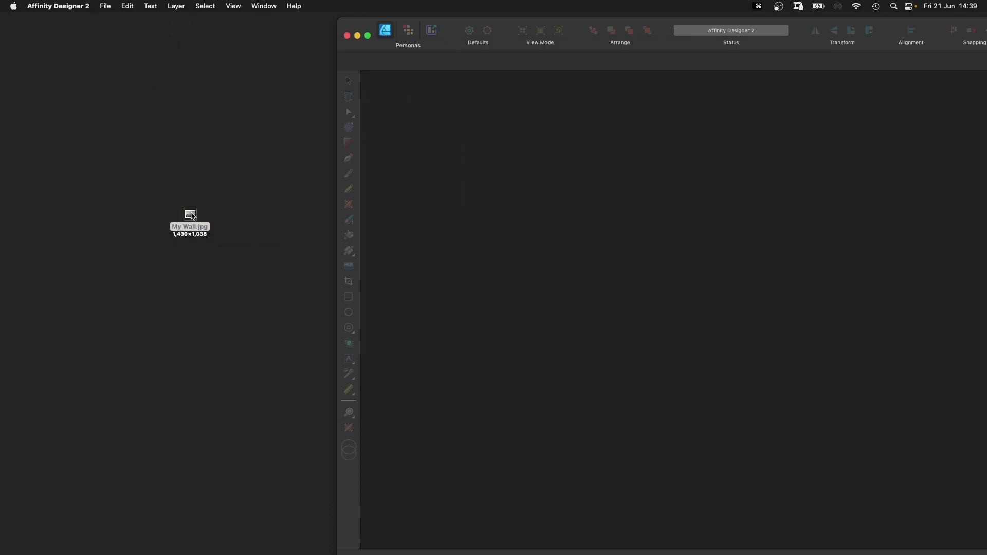
- Drag My Wall.jpg onto Affinity Designer to open the photo as a document
{"action": "left_click_drag", "start_coordinate": [194, 212], "coordinate": [195, 227]}
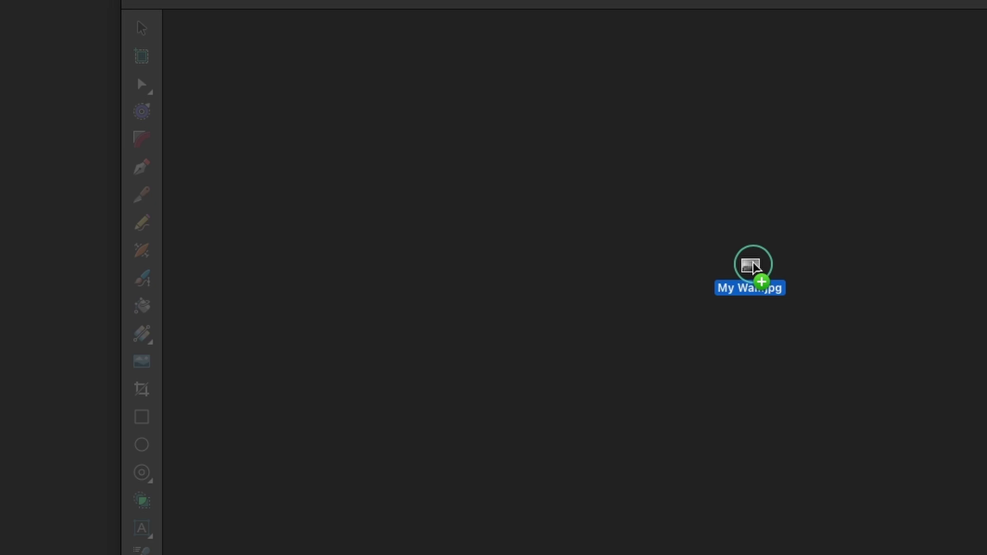
{"action": "left_click_drag", "start_coordinate": [219, 265], "coordinate": [754, 267]}
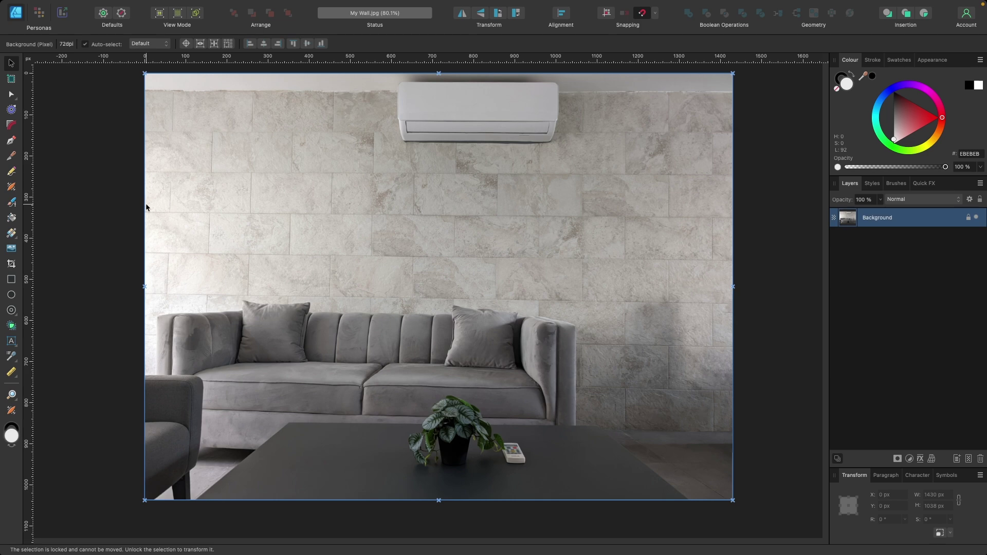
- Deselect the photo and set the Document Setup units to inches
{"action": "left_click", "coordinate": [127, 202]}
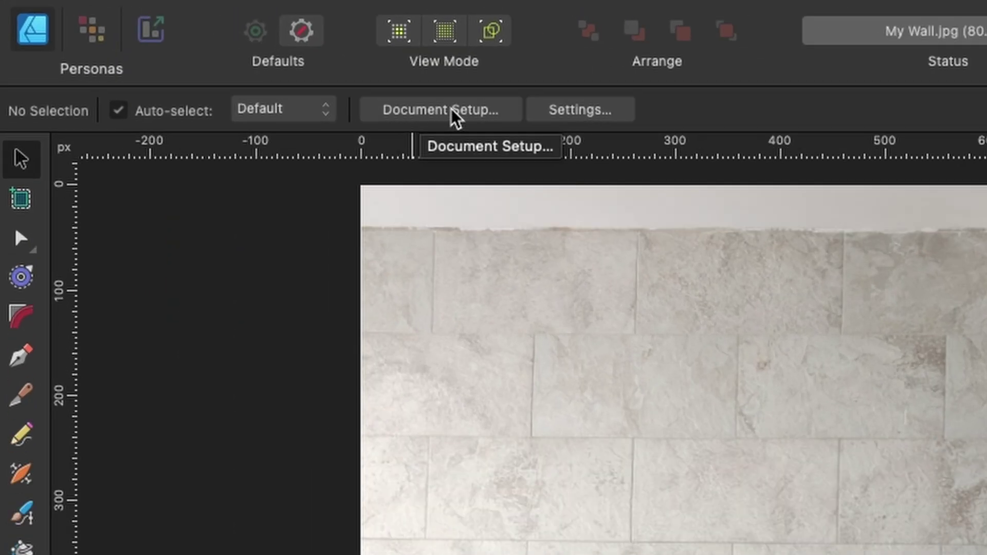
{"action": "left_click", "coordinate": [180, 45]}
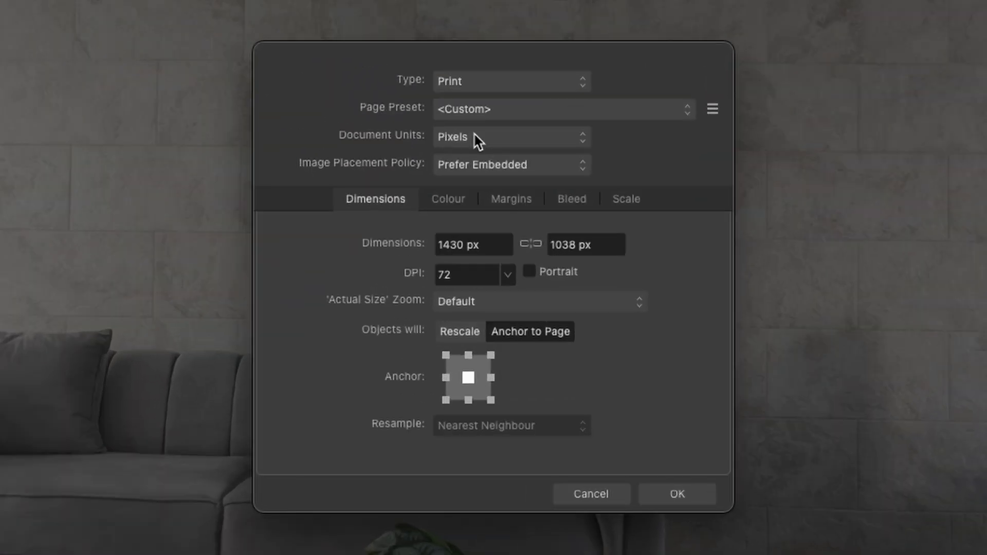
{"action": "left_click", "coordinate": [484, 209]}
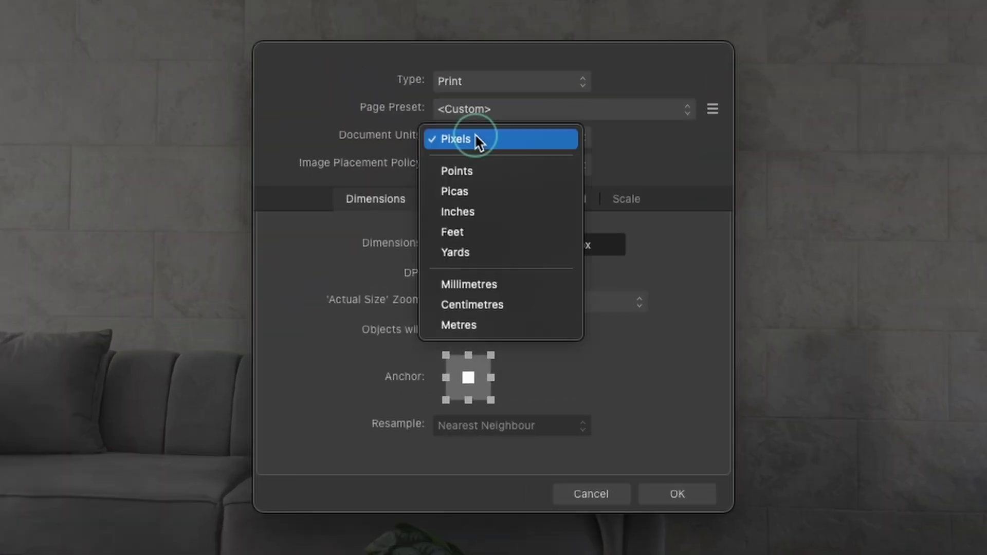
{"action": "left_click", "coordinate": [507, 211]}
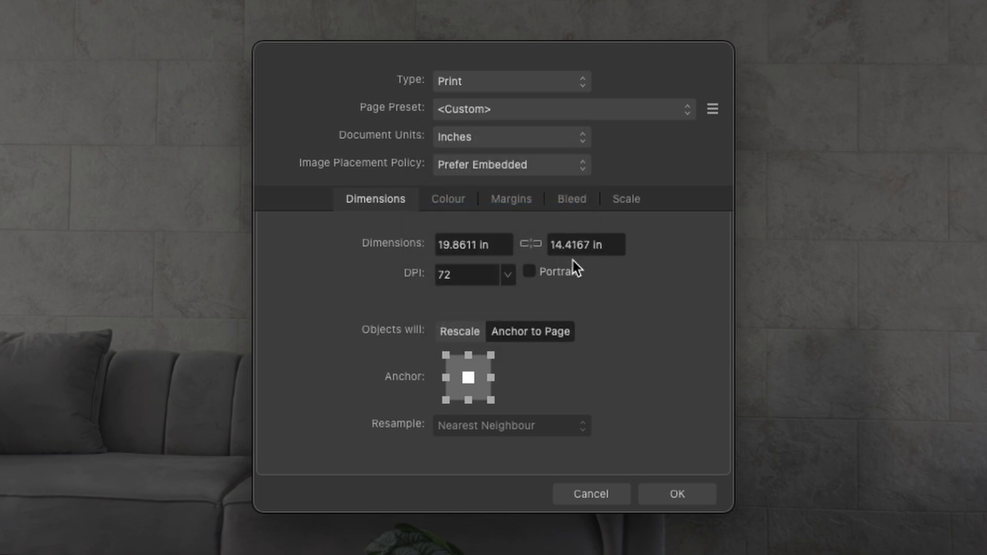
{"action": "left_click", "coordinate": [686, 488]}
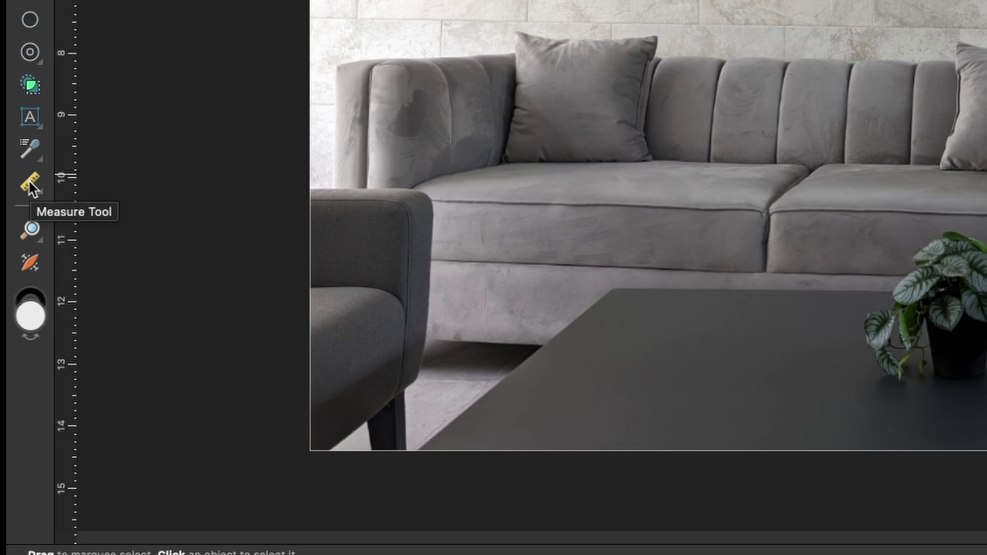
- Use the Measure Tool to measure a roughly 3.16 in vertical span on the wall
{"action": "left_click", "coordinate": [31, 185]}
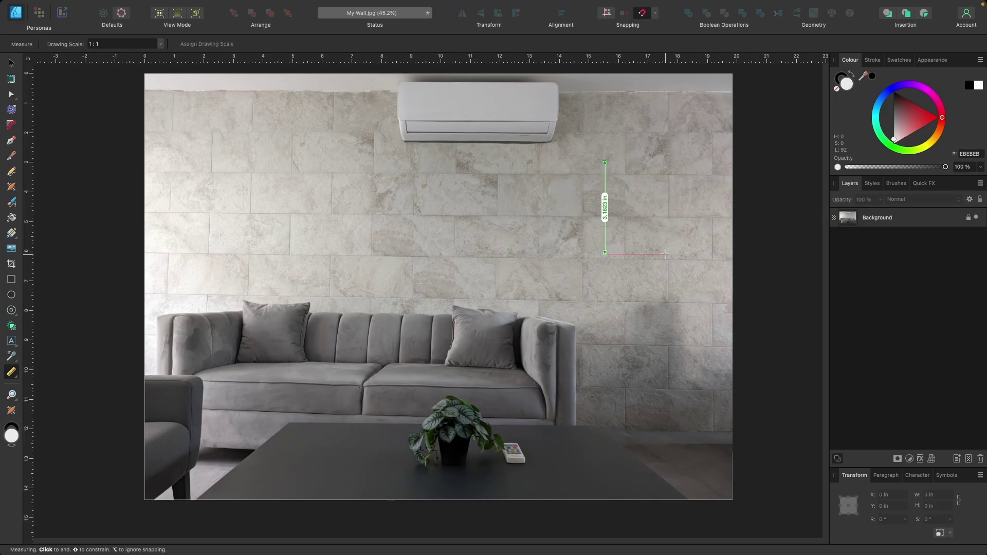
- Extend the wall measurement to about 11.4 in and assign it a 94 in drawing scale
{"action": "left_click_drag", "start_coordinate": [665, 254], "coordinate": [676, 274]}
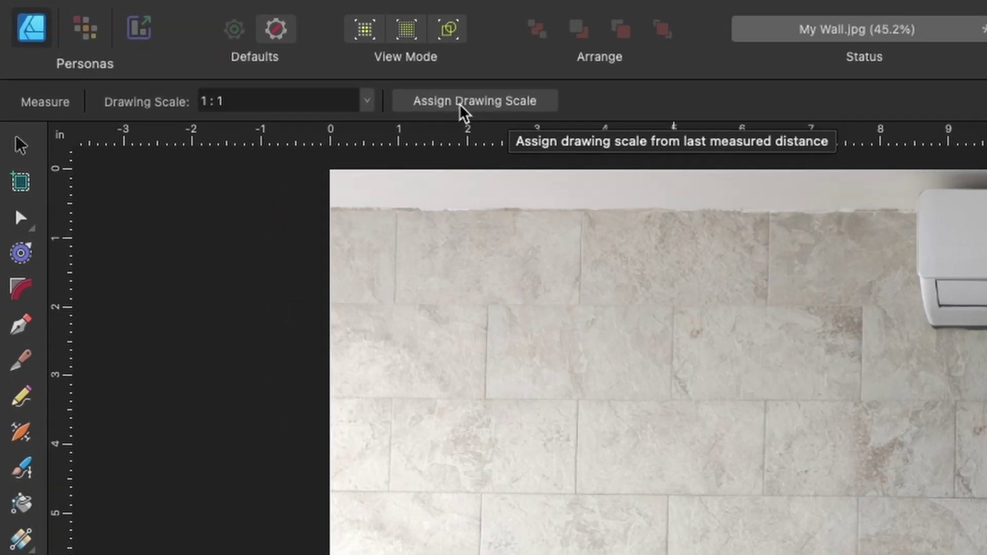
{"action": "left_click", "coordinate": [462, 105]}
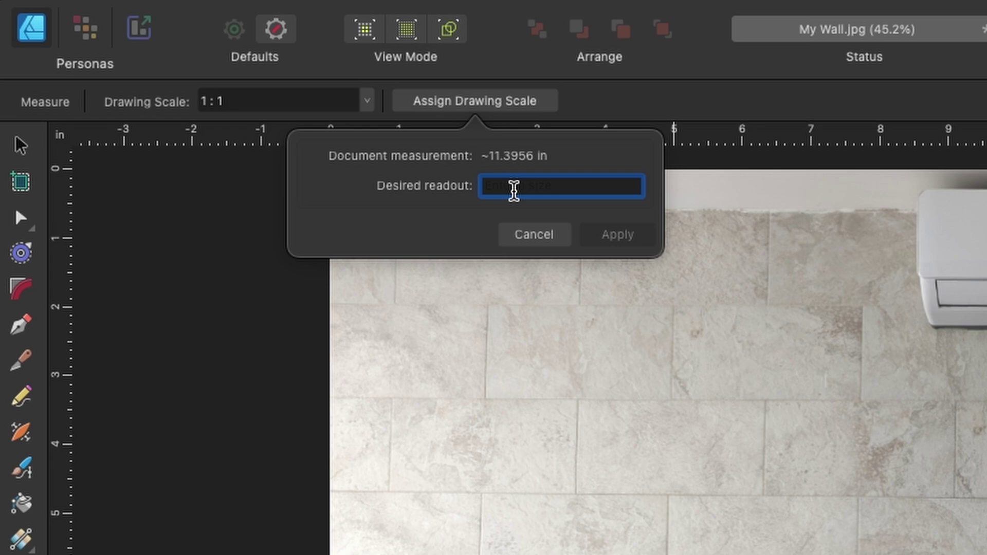
{"action": "type", "text": "94"}
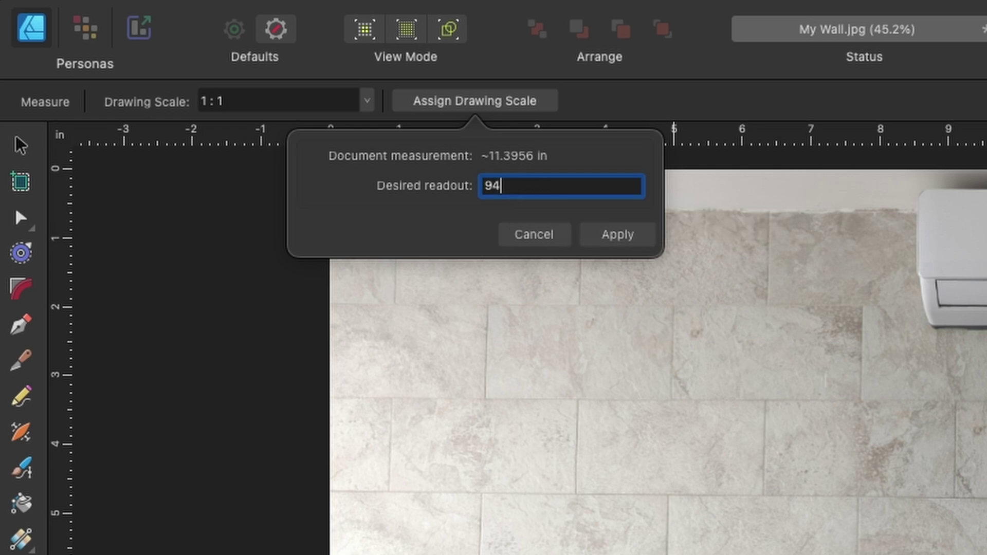
{"action": "left_click", "coordinate": [606, 237]}
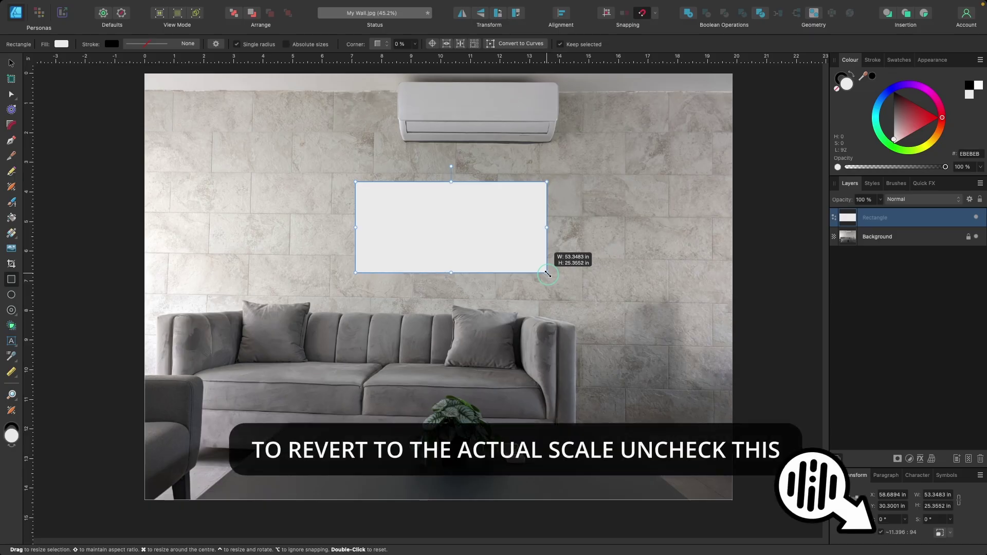
- Resize the rectangle and nudge it into place on the wall above the sofa
{"action": "left_click_drag", "start_coordinate": [544, 272], "coordinate": [542, 278]}
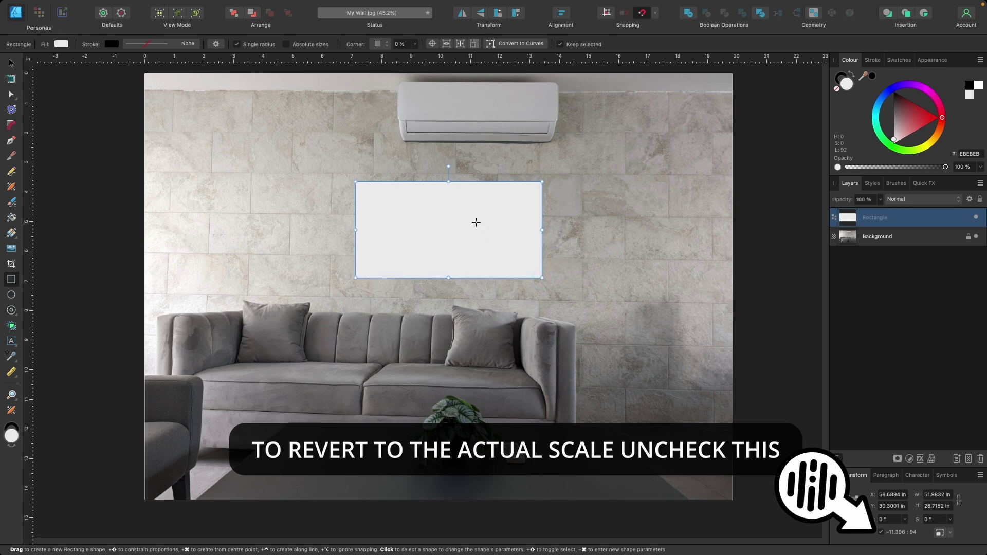
{"action": "key", "text": "v"}
{"action": "left_click_drag", "start_coordinate": [476, 223], "coordinate": [487, 231]}
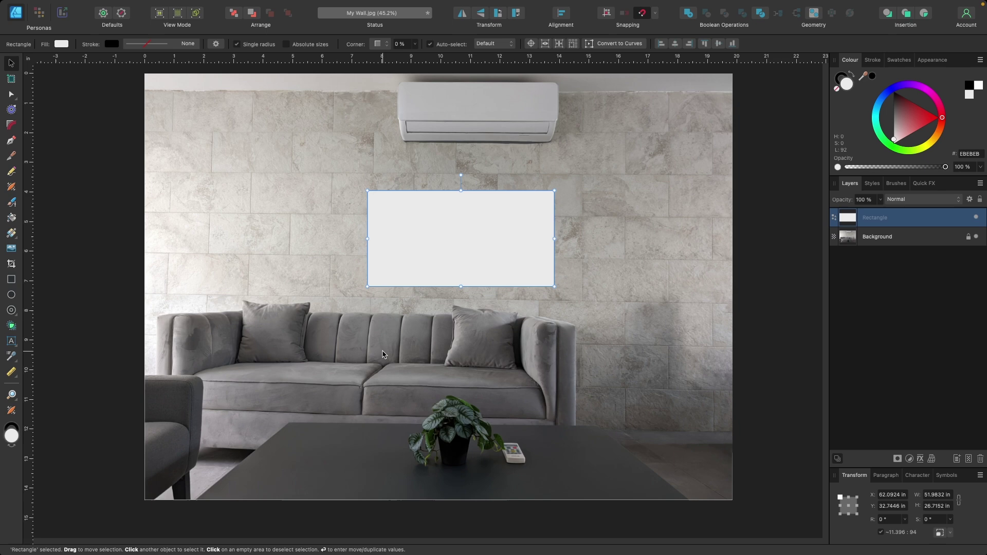
{"action": "left_click_drag", "start_coordinate": [507, 257], "coordinate": [517, 246]}
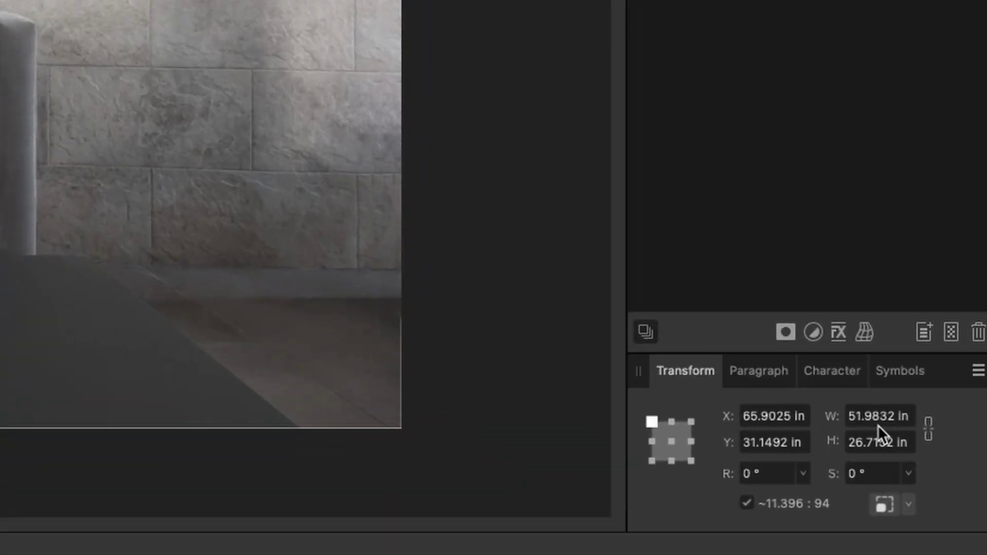
- Set the rectangle's width to 50 in and height to 26 in in the Transform panel
{"action": "left_click", "coordinate": [878, 424]}
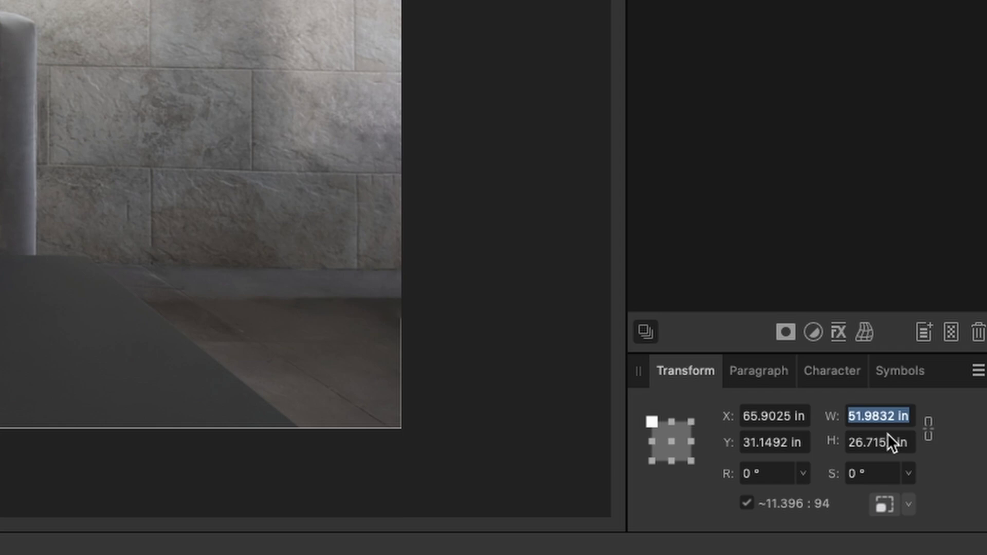
{"action": "type", "text": "50"}
{"action": "key", "text": "Return"}
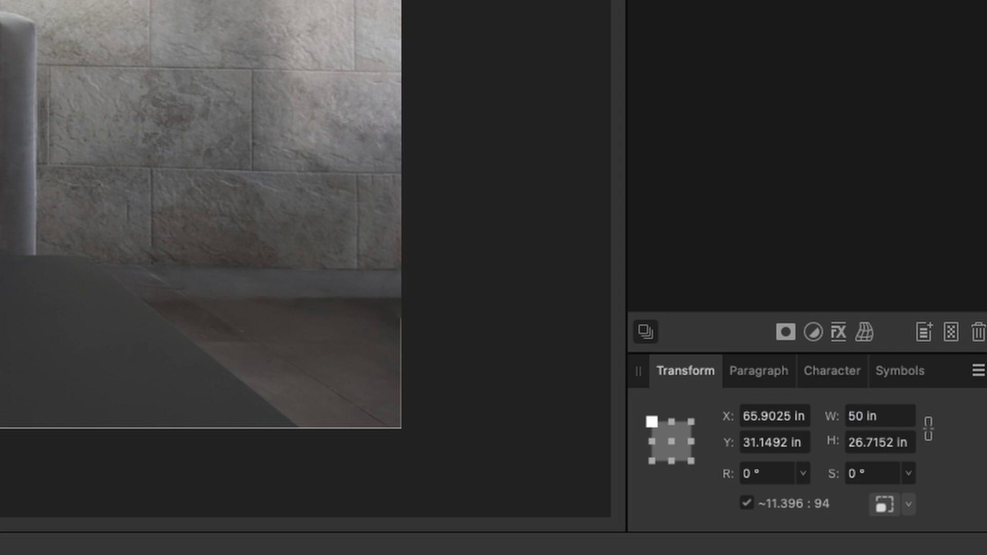
{"action": "left_click", "coordinate": [889, 449]}
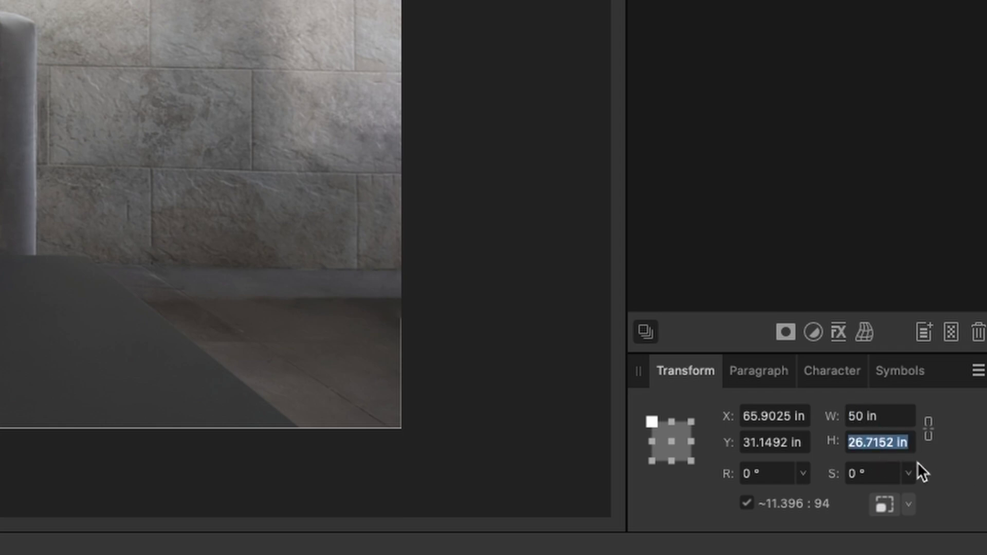
{"action": "type", "text": "26"}
{"action": "key", "text": "Return"}
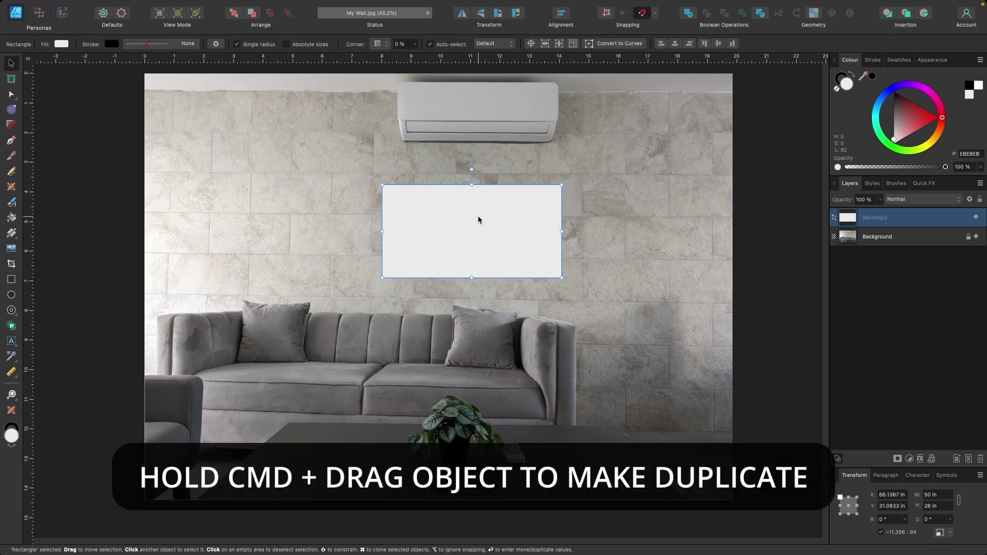
- Duplicate the rectangle onto the sofa with no fill and a thick 0.35 in purple outline
{"action": "left_click_drag", "start_coordinate": [478, 220], "coordinate": [421, 344]}
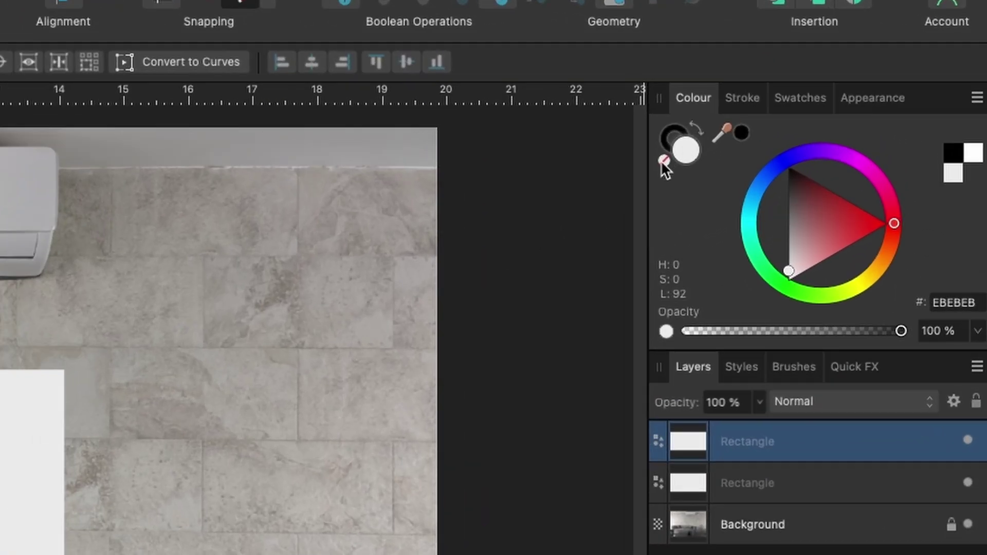
{"action": "left_click", "coordinate": [663, 161]}
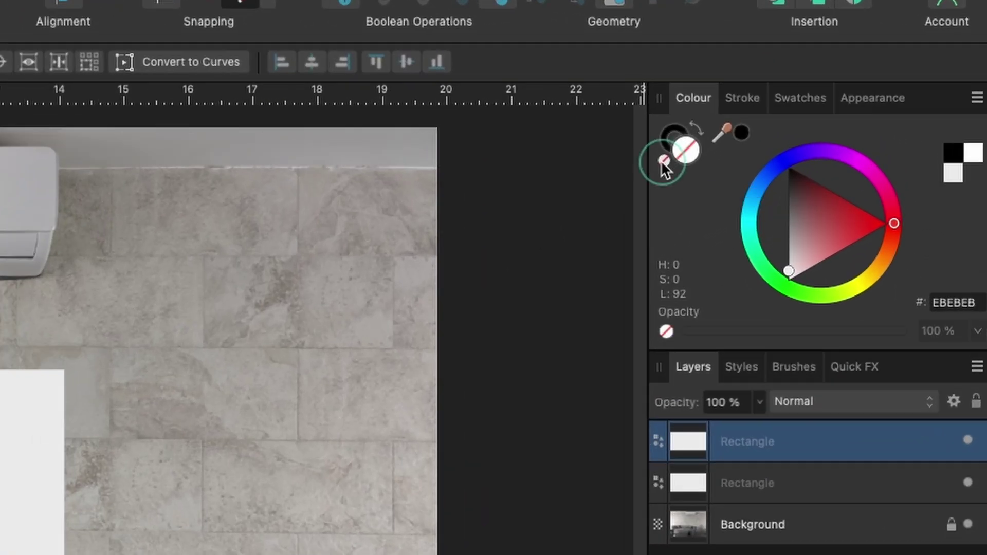
{"action": "left_click", "coordinate": [671, 136]}
{"action": "left_click_drag", "start_coordinate": [847, 155], "coordinate": [849, 158]}
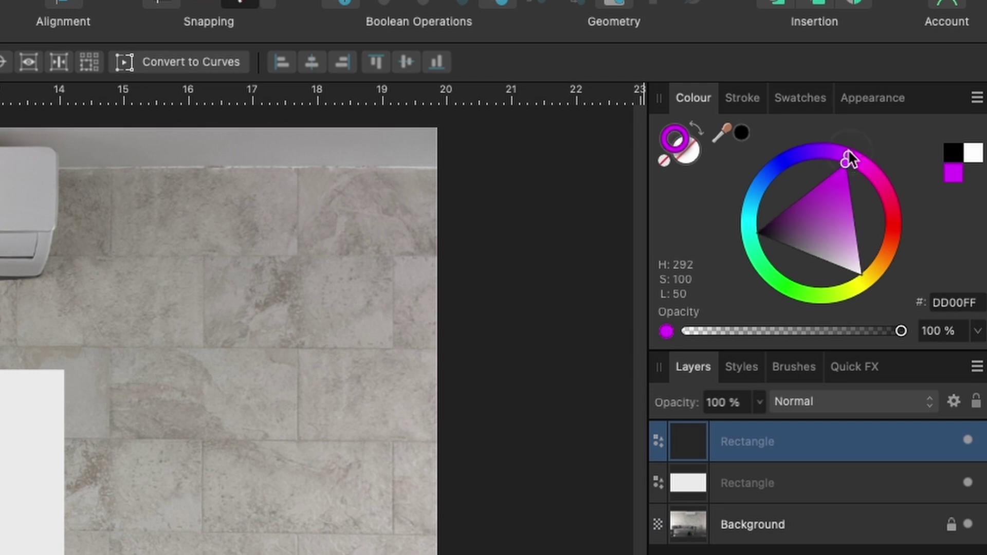
{"action": "left_click", "coordinate": [743, 98]}
{"action": "mouse_move", "coordinate": [712, 162]}
{"action": "left_mouse_down"}
{"action": "mouse_move", "coordinate": [734, 165]}
{"action": "mouse_move", "coordinate": [719, 165]}
{"action": "left_mouse_up"}
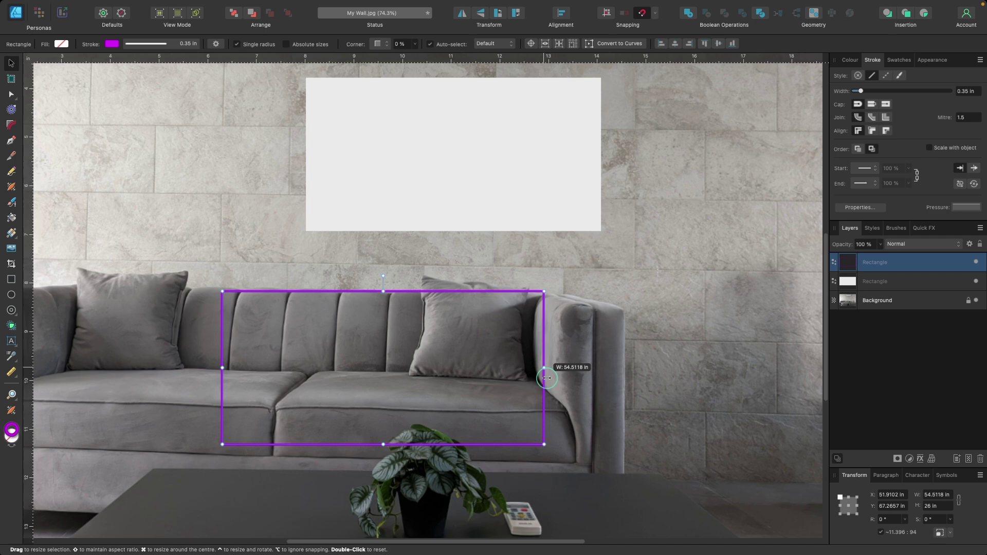
- Drag the purple outline's left edge outward to span the sofa's full width
{"action": "scroll", "coordinate": [558, 370], "scroll_direction": "left", "scroll_amount": 5}
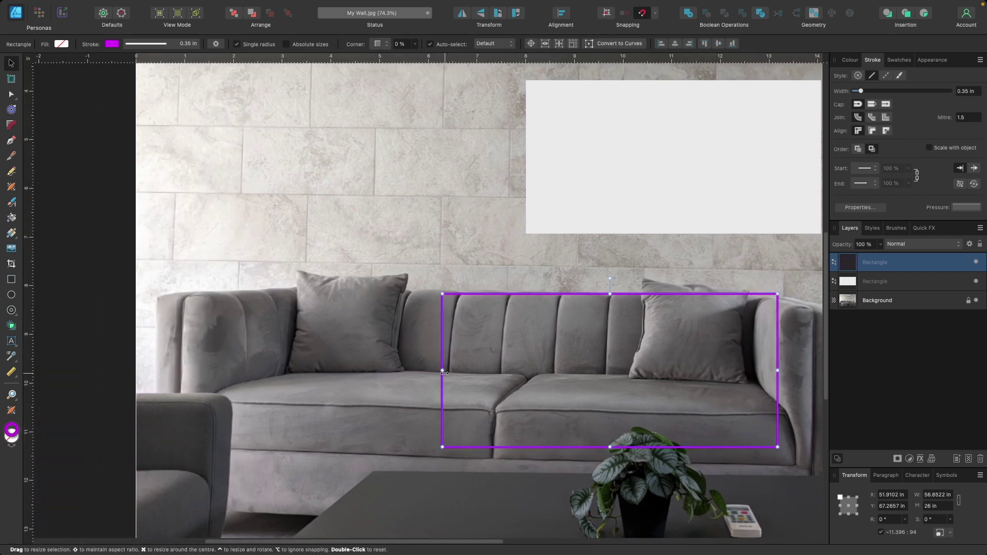
{"action": "left_click_drag", "start_coordinate": [442, 370], "coordinate": [298, 369]}
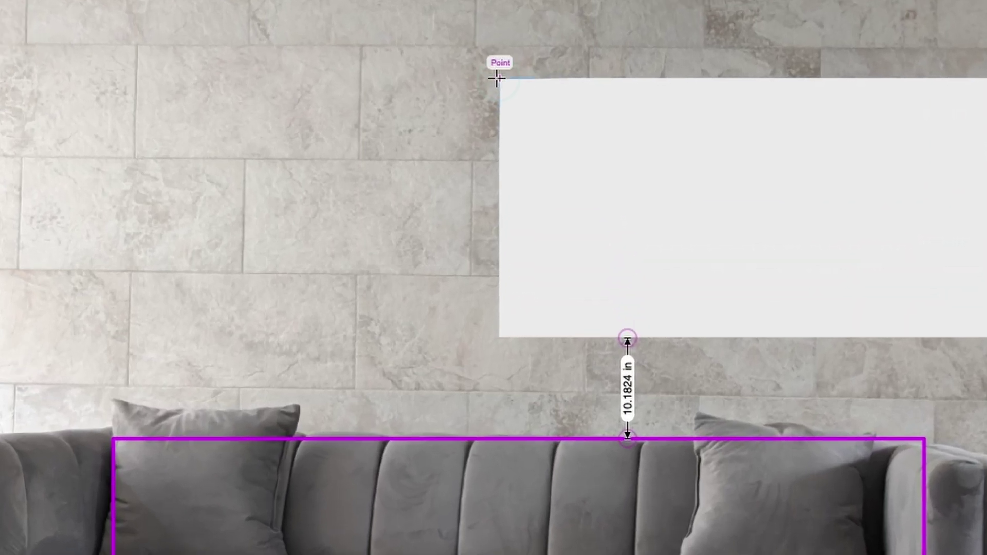
- Convert the purple outline to curves and add a node on its top edge
{"action": "left_click", "coordinate": [381, 175]}
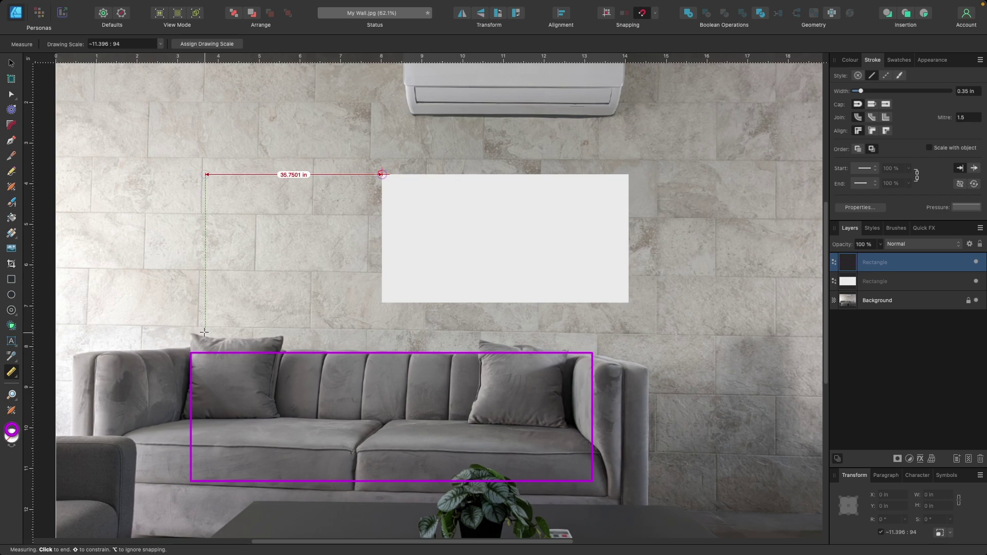
{"action": "key", "text": "Escape"}
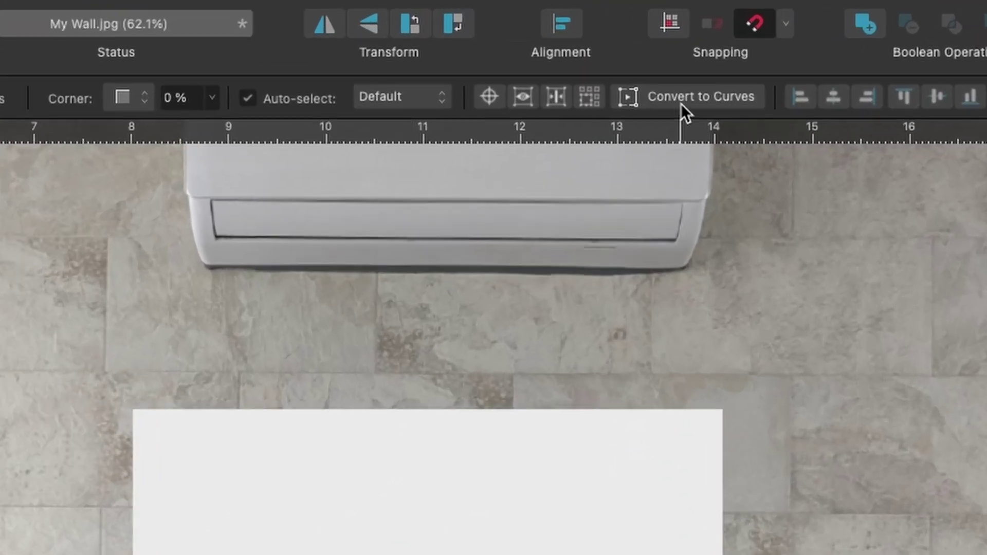
{"action": "left_click", "coordinate": [681, 102]}
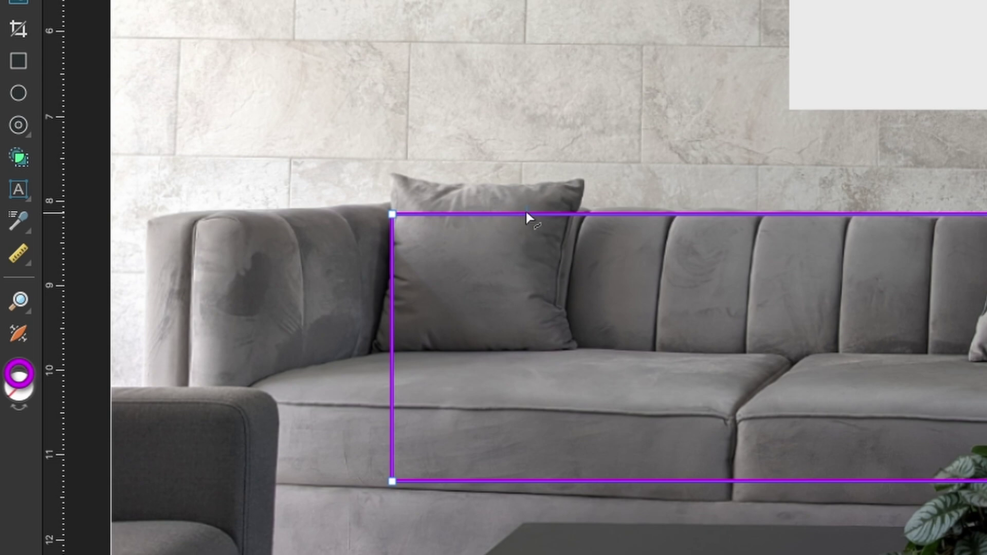
{"action": "left_click", "coordinate": [526, 213]}
- Measure about 25.5 in horizontally from the white panel's top-left corner to the sofa outline
{"action": "left_click", "coordinate": [21, 255]}
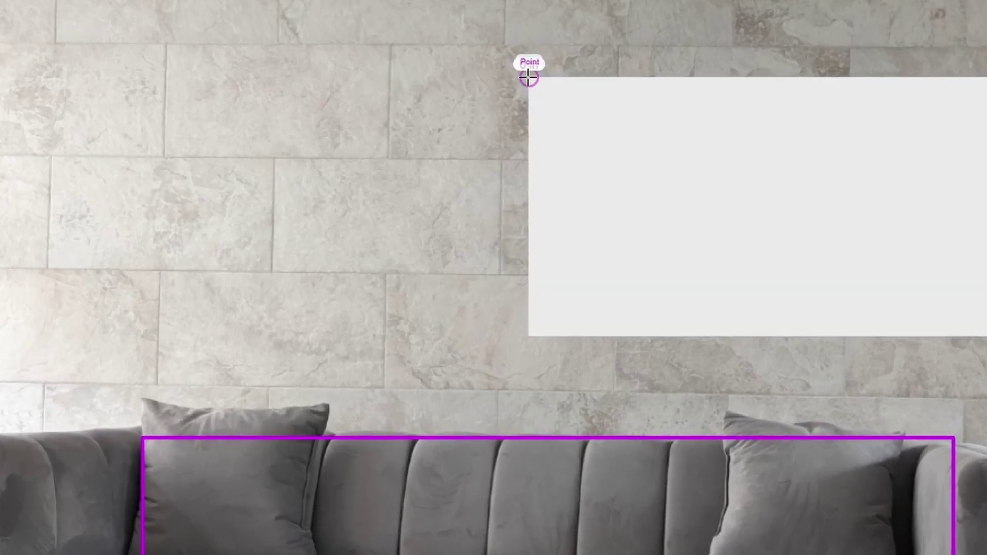
{"action": "left_click_drag", "start_coordinate": [528, 77], "coordinate": [253, 75]}
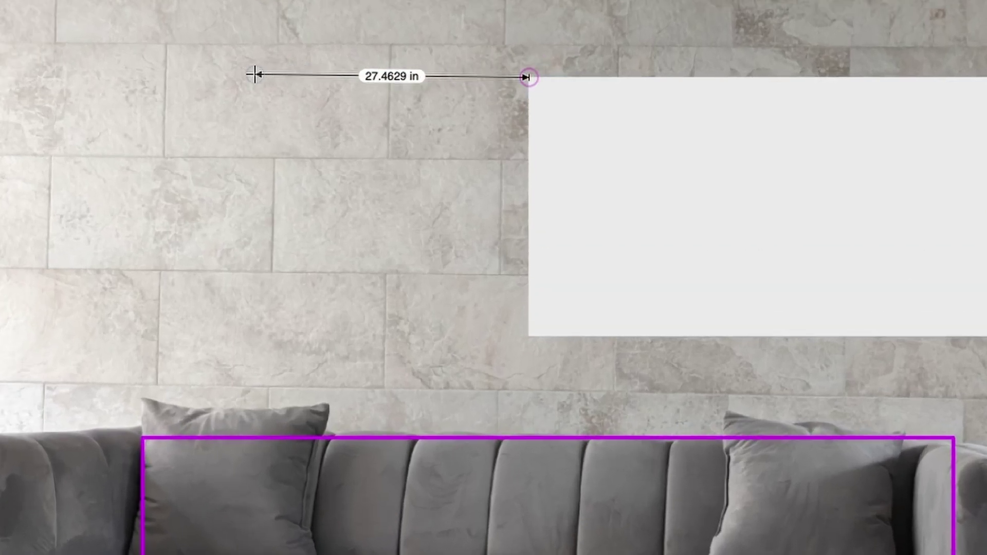
{"action": "left_click_drag", "start_coordinate": [253, 74], "coordinate": [195, 77]}
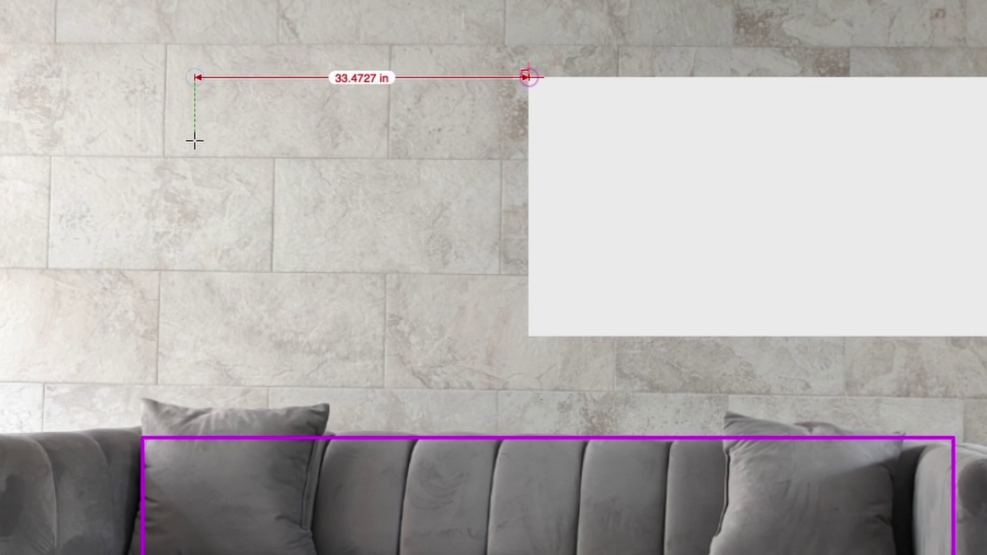
{"action": "left_click_drag", "start_coordinate": [195, 140], "coordinate": [313, 417]}
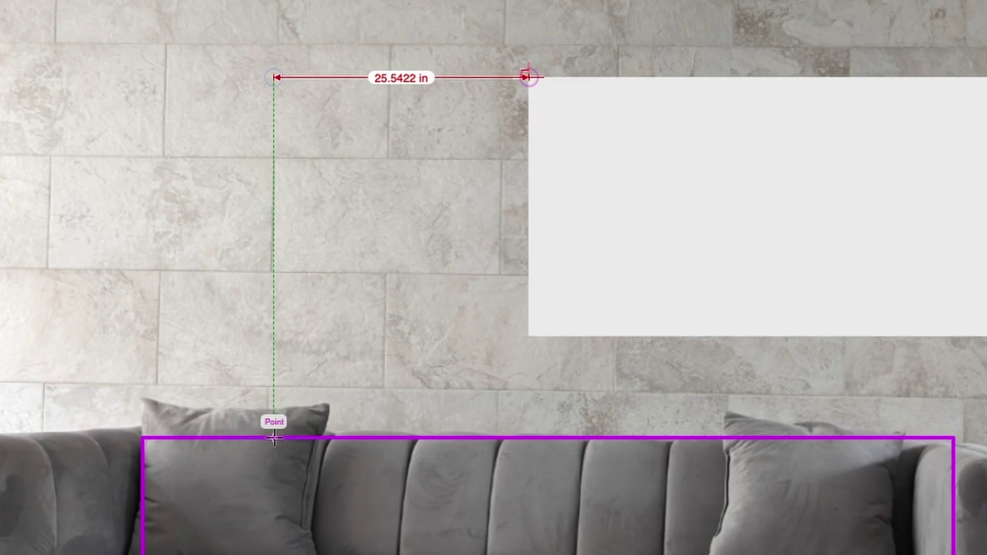
{"action": "mouse_move", "coordinate": [274, 438]}
{"action": "left_mouse_down"}
{"action": "mouse_move", "coordinate": [297, 425]}
{"action": "mouse_move", "coordinate": [272, 437]}
{"action": "left_mouse_up"}
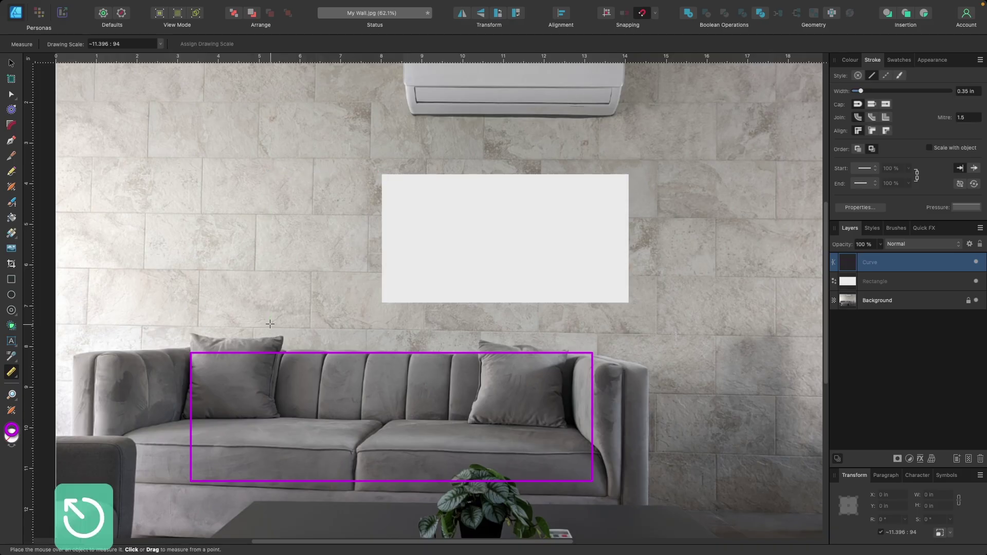
- Switch to the Move tool and select the white 50 × 26 in wall rectangle
{"action": "left_click", "coordinate": [11, 63]}
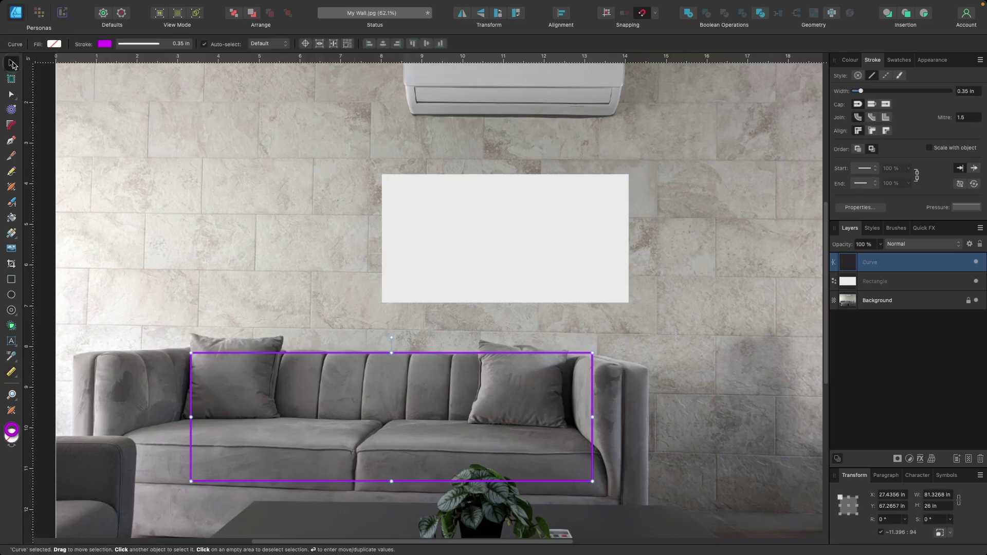
{"action": "left_click", "coordinate": [509, 196]}
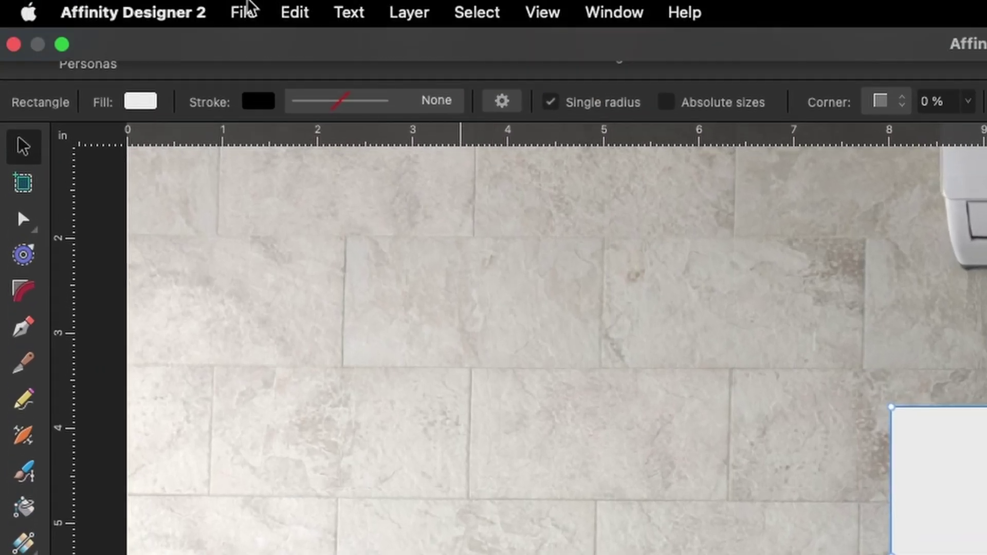
- Start a new document with page width 50 in and page height 26 in
{"action": "left_click", "coordinate": [245, 10]}
{"action": "left_click", "coordinate": [252, 48]}
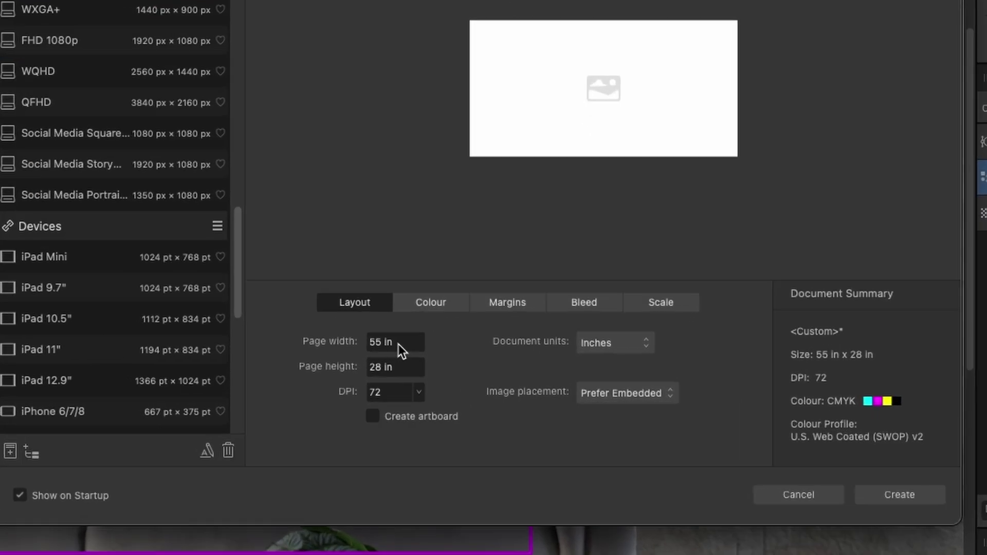
{"action": "left_click", "coordinate": [523, 369]}
{"action": "type", "text": "50"}
{"action": "left_click", "coordinate": [420, 367]}
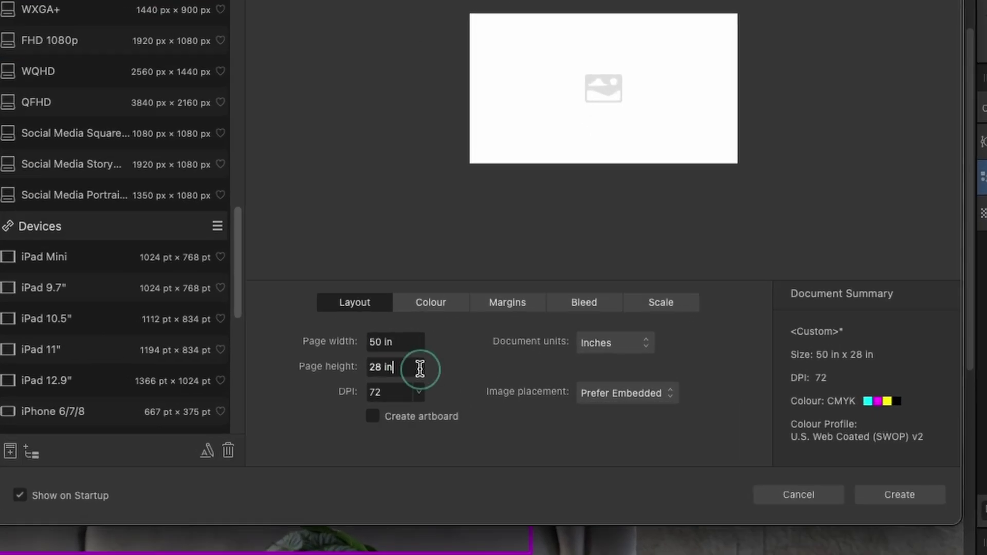
{"action": "type", "text": "26"}
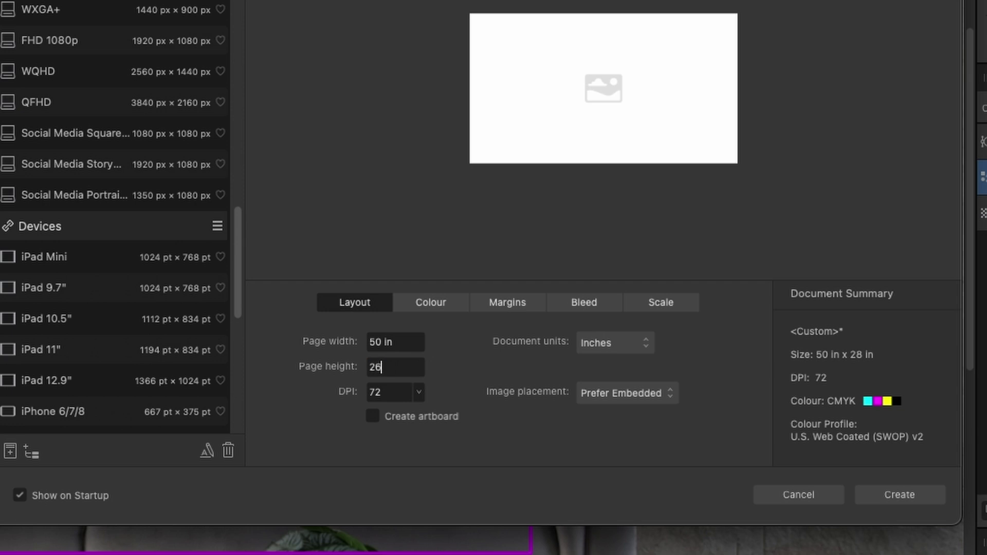
- Raise the resolution to 300 DPI, check the CMYK colour settings, and create the document
{"action": "left_click", "coordinate": [418, 393]}
{"action": "left_click_drag", "start_coordinate": [446, 418], "coordinate": [510, 417]}
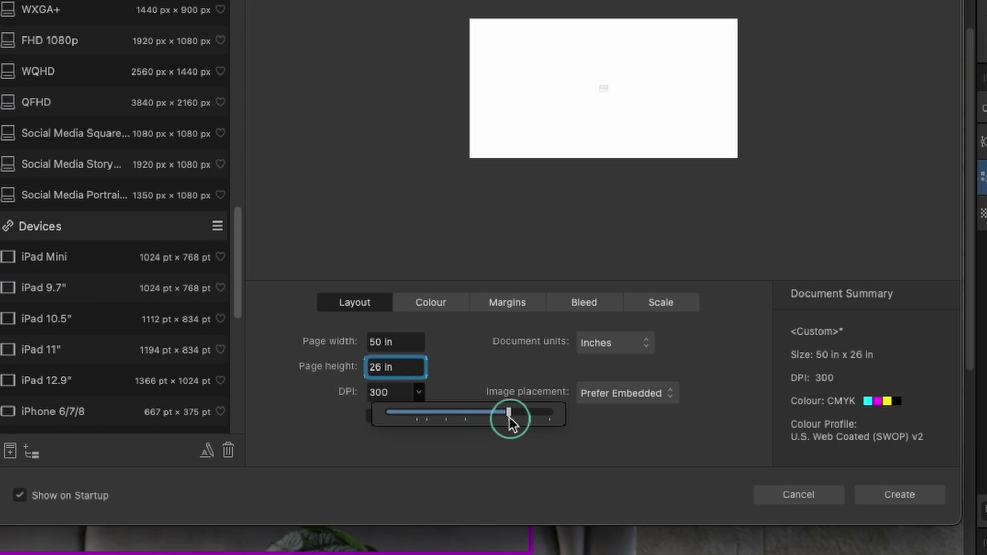
{"action": "left_click", "coordinate": [434, 304]}
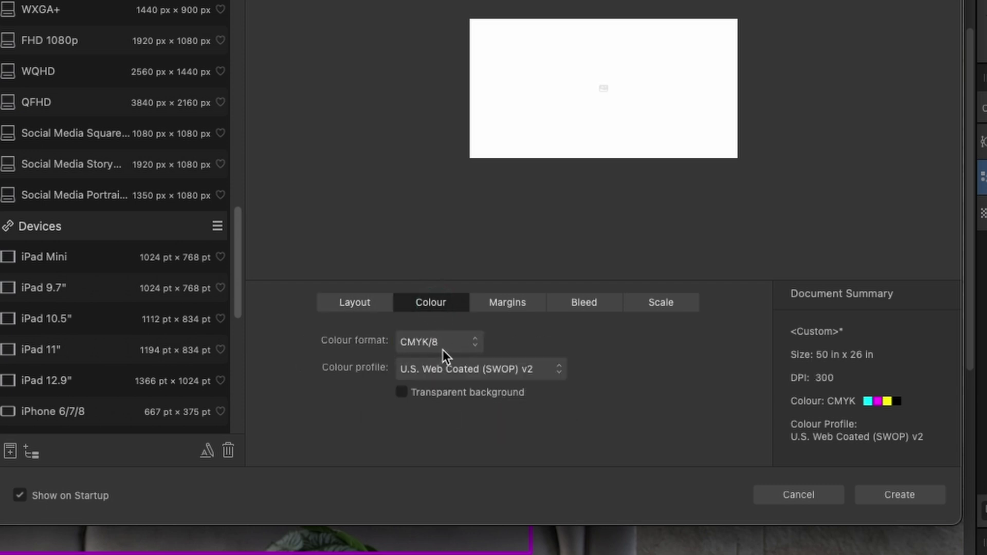
{"action": "left_click", "coordinate": [904, 495]}
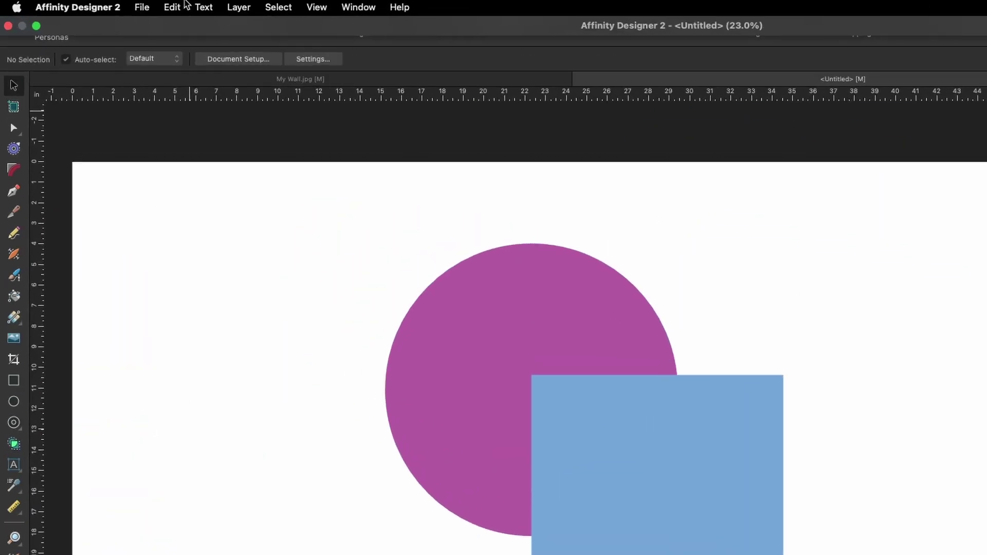
- Open the File menu over the circles-and-squares design
{"action": "left_click", "coordinate": [103, 5]}
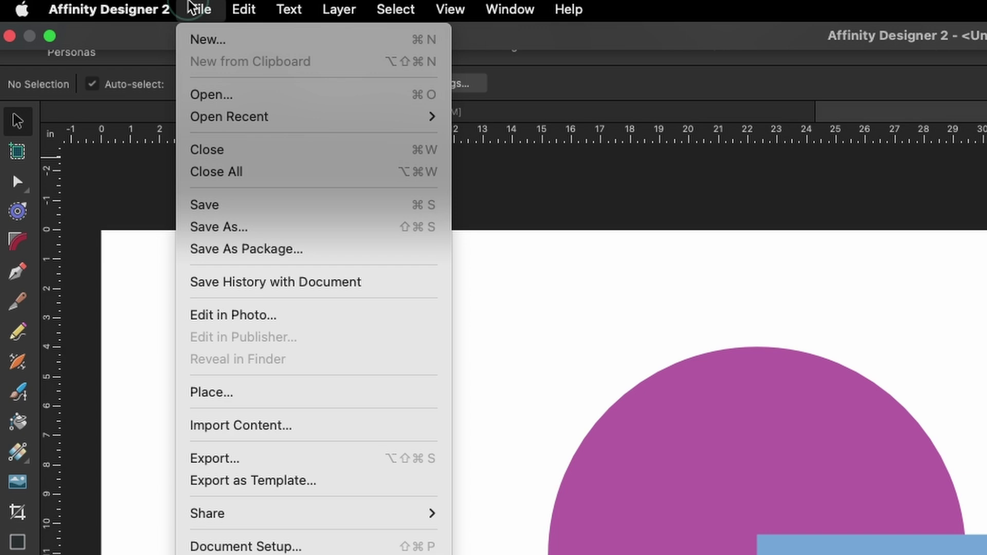
- Choose PDF as the export format and save it as 'Wall Art' on the Desktop
{"action": "left_click", "coordinate": [248, 464]}
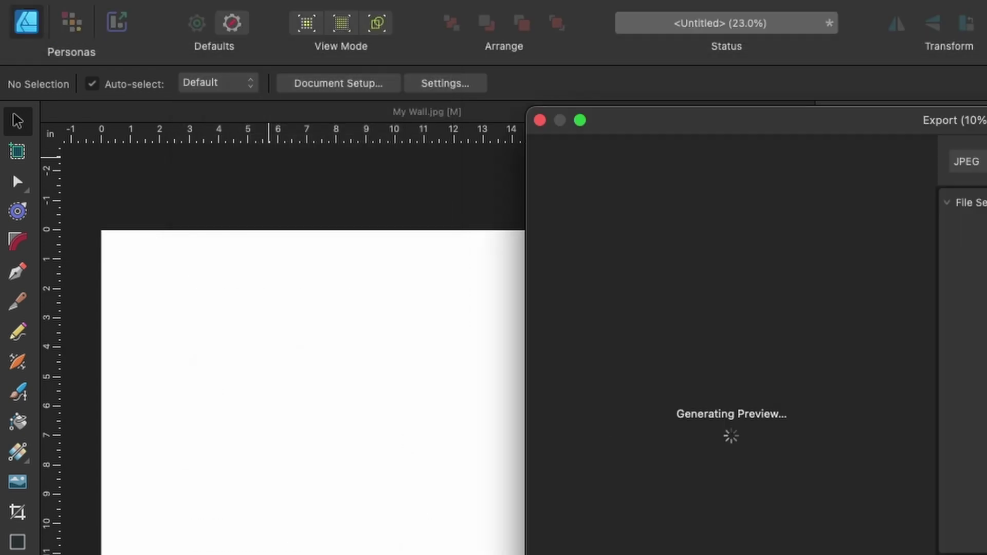
{"action": "left_click", "coordinate": [576, 69]}
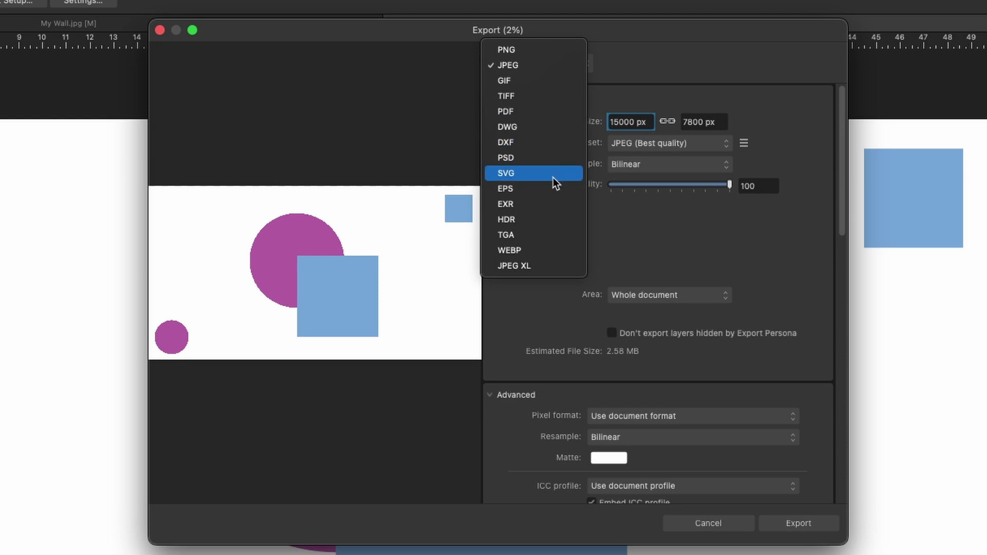
{"action": "left_click", "coordinate": [535, 113]}
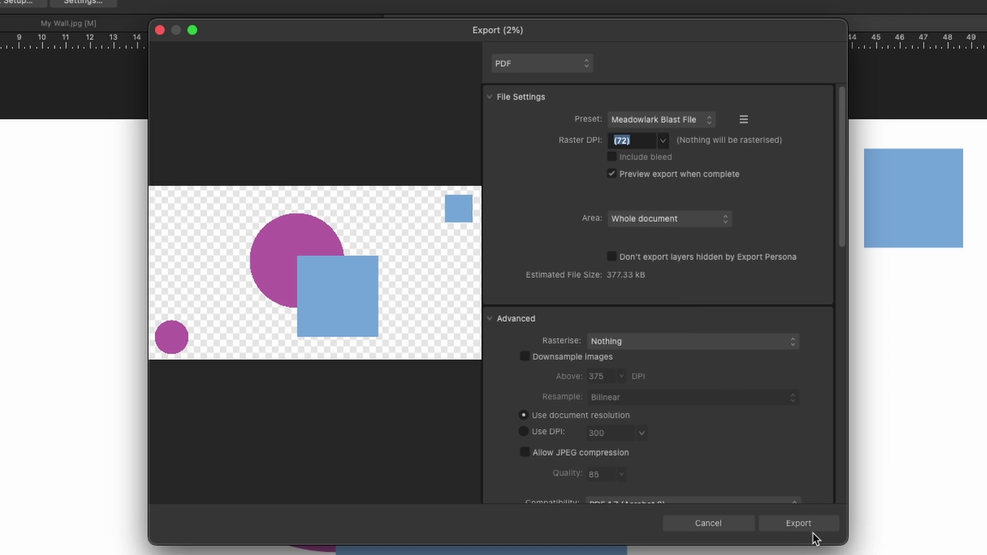
{"action": "left_click", "coordinate": [798, 523]}
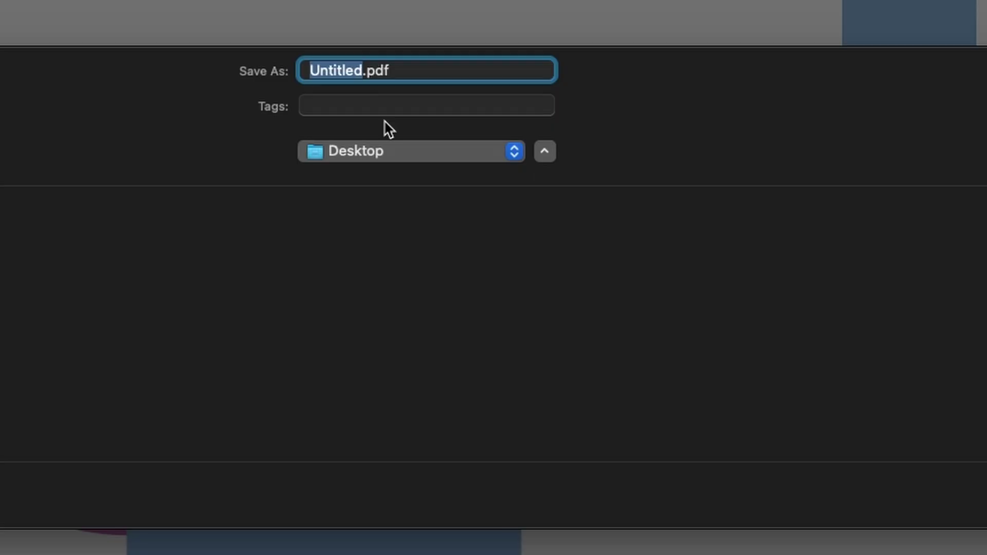
{"action": "type", "text": "Wa"}
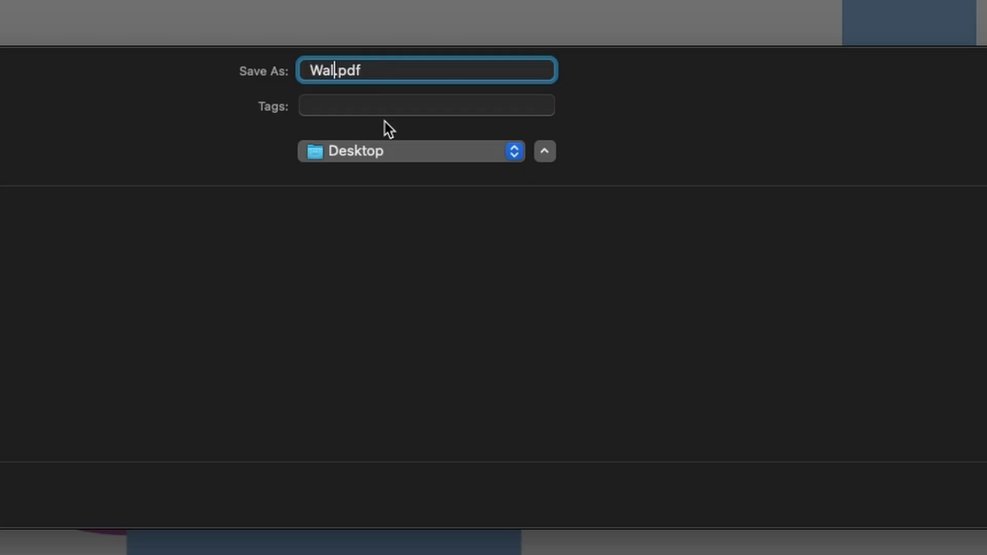
{"action": "type", "text": "ll Art"}
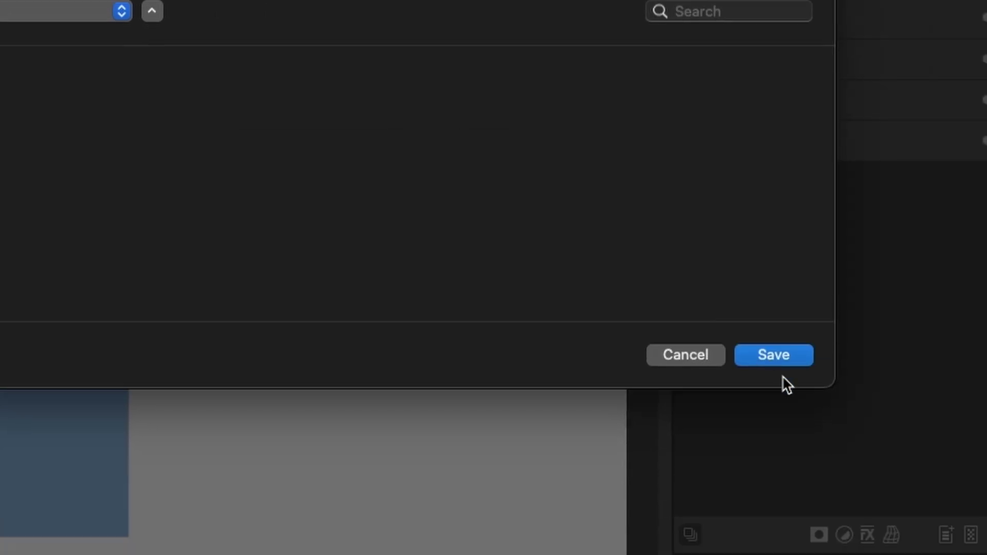
{"action": "left_click", "coordinate": [772, 352]}
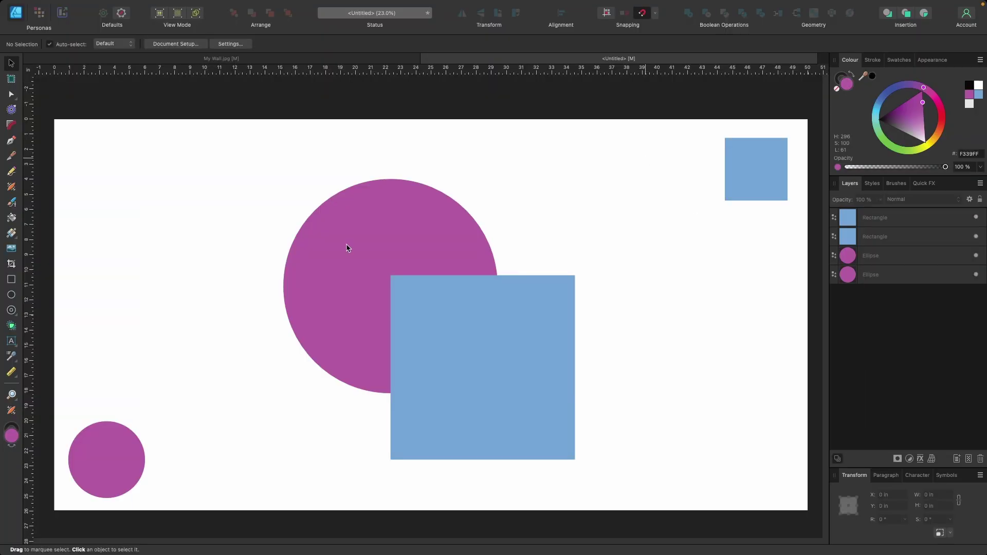
- In My Wall.jpg, load Wall Art.pdf with the Place Tool
{"action": "left_click", "coordinate": [335, 58]}
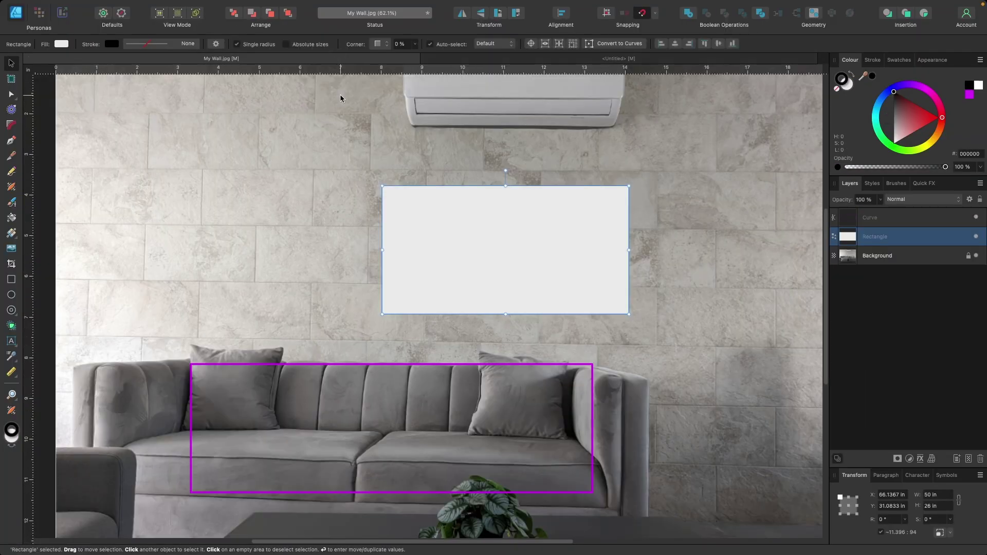
{"action": "scroll", "coordinate": [507, 215], "scroll_direction": "down", "scroll_amount": 2}
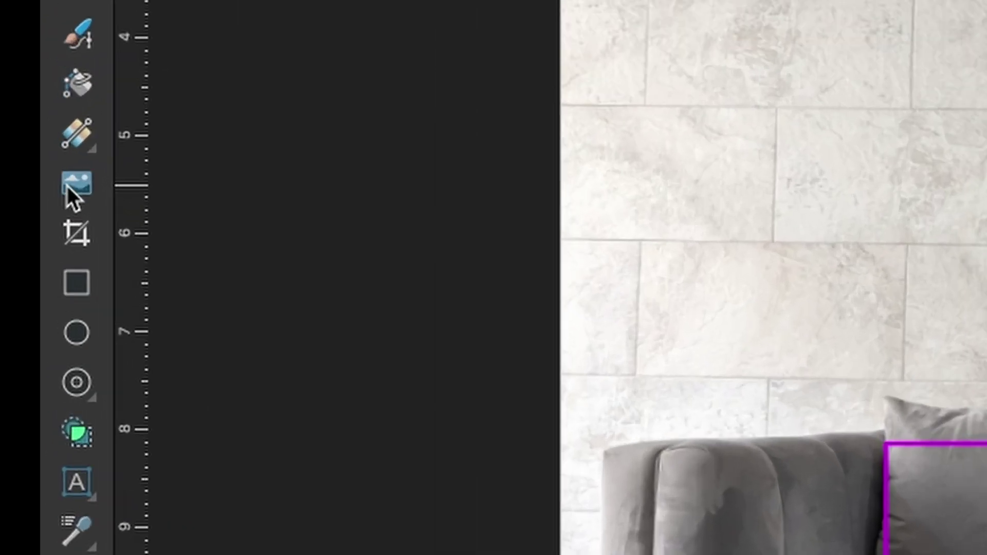
{"action": "left_click", "coordinate": [66, 186]}
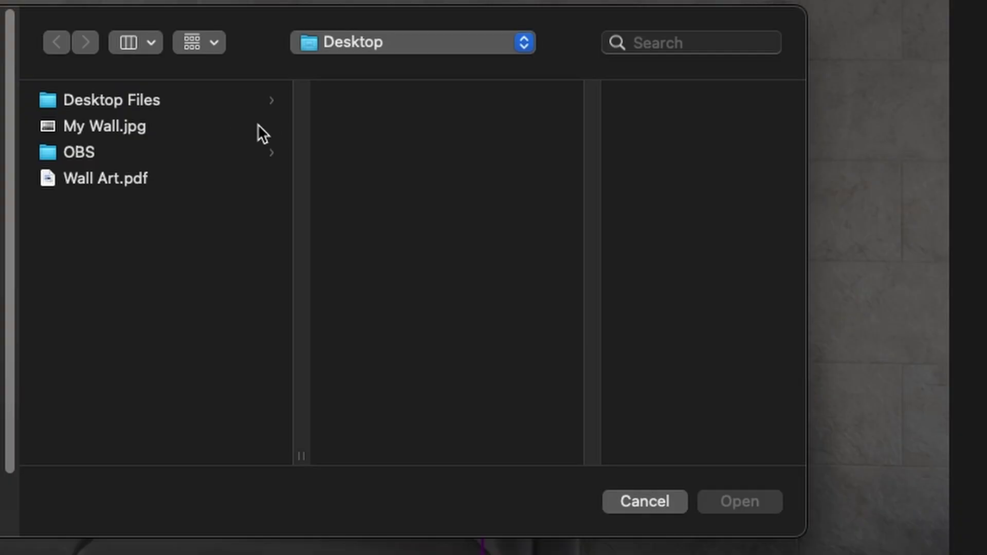
{"action": "left_click", "coordinate": [108, 181]}
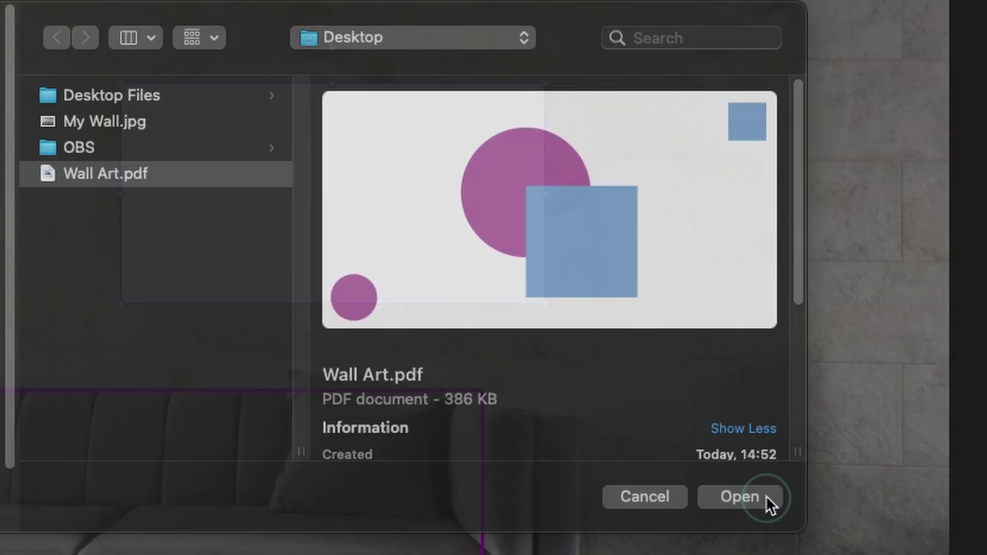
{"action": "left_click", "coordinate": [766, 498]}
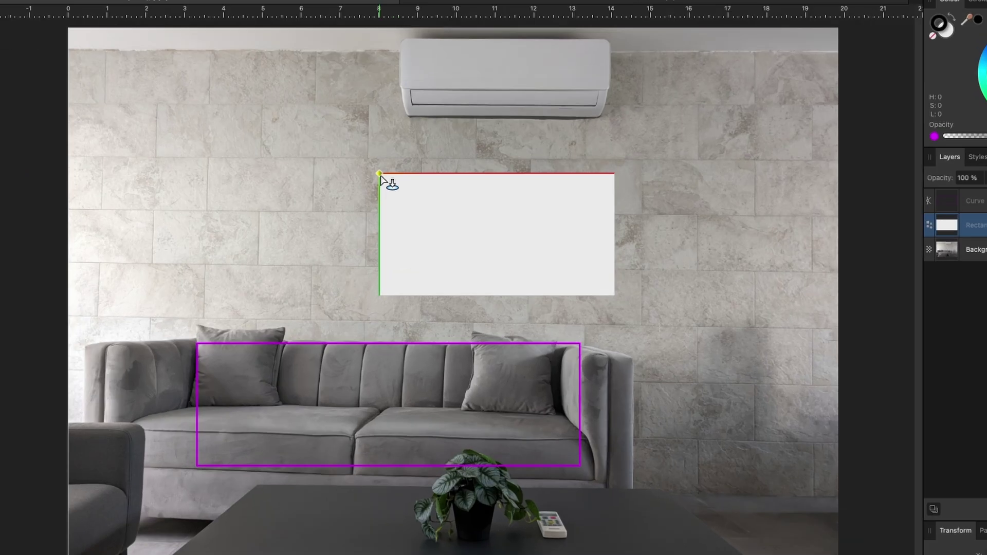
- Drag the artwork from the rectangle's top-left to bottom-right corner so it fills the panel
{"action": "left_click_drag", "start_coordinate": [404, 197], "coordinate": [523, 252]}
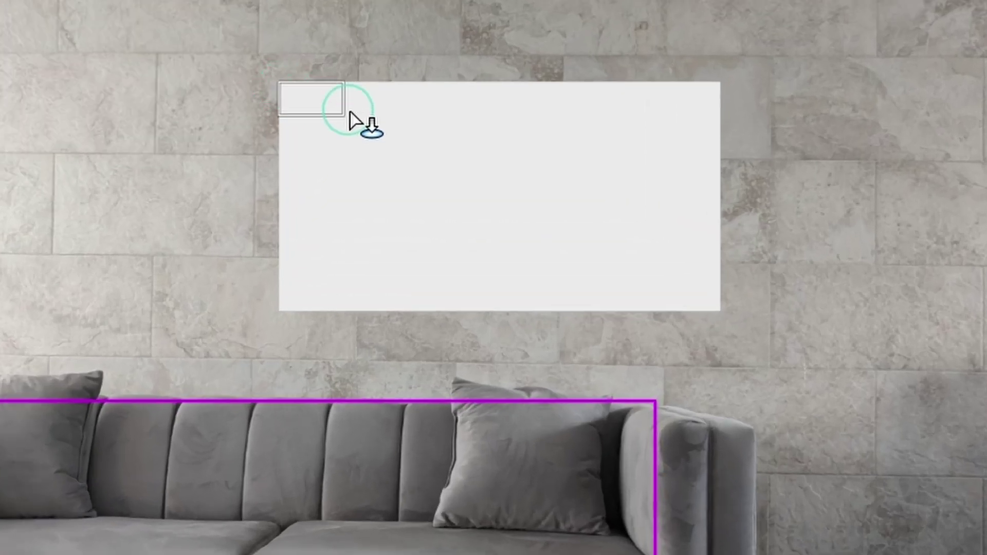
{"action": "left_click_drag", "start_coordinate": [565, 217], "coordinate": [722, 307]}
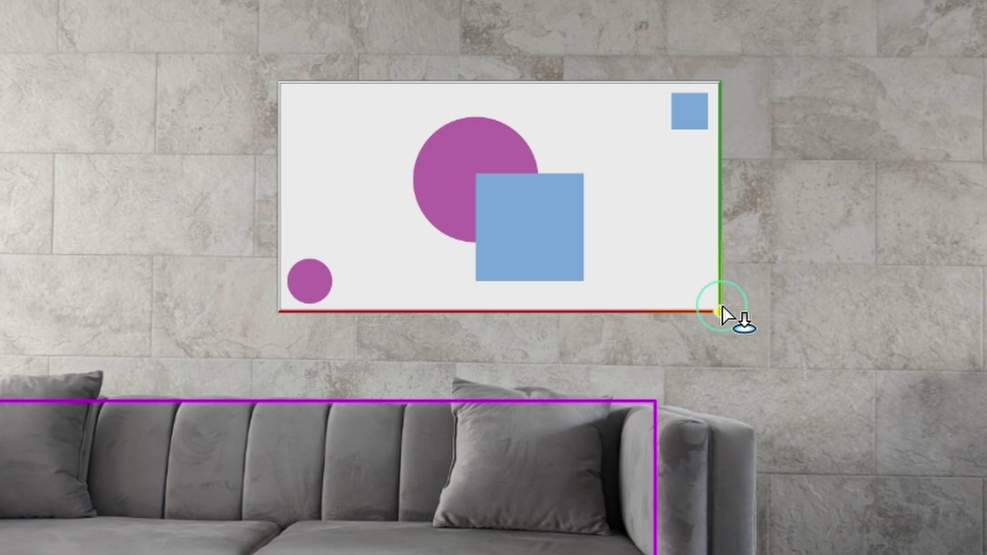
{"action": "left_click_drag", "start_coordinate": [722, 308], "coordinate": [721, 307]}
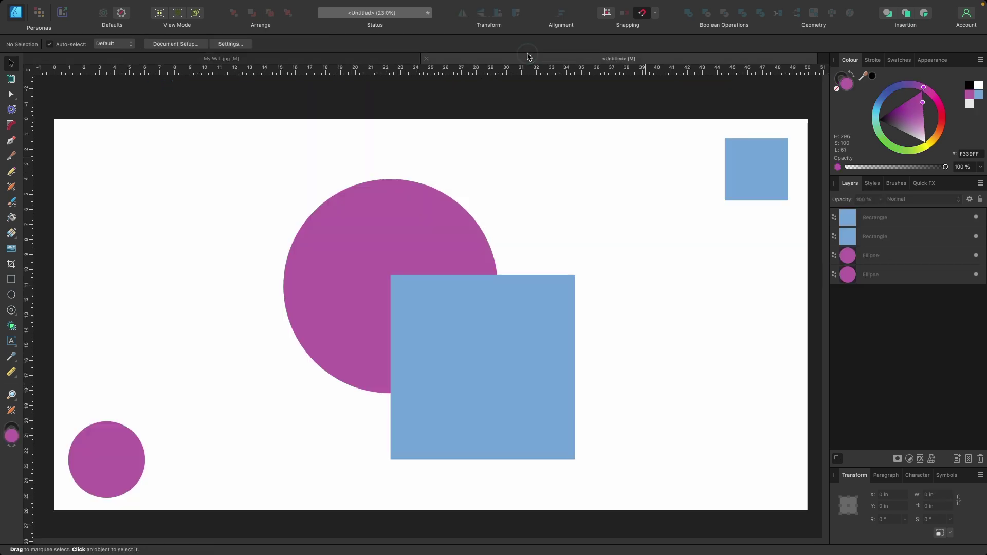
- Return to My Wall.jpg, select the placed Wall Art.pdf, and activate the Measure Tool (U)
{"action": "left_click", "coordinate": [528, 58]}
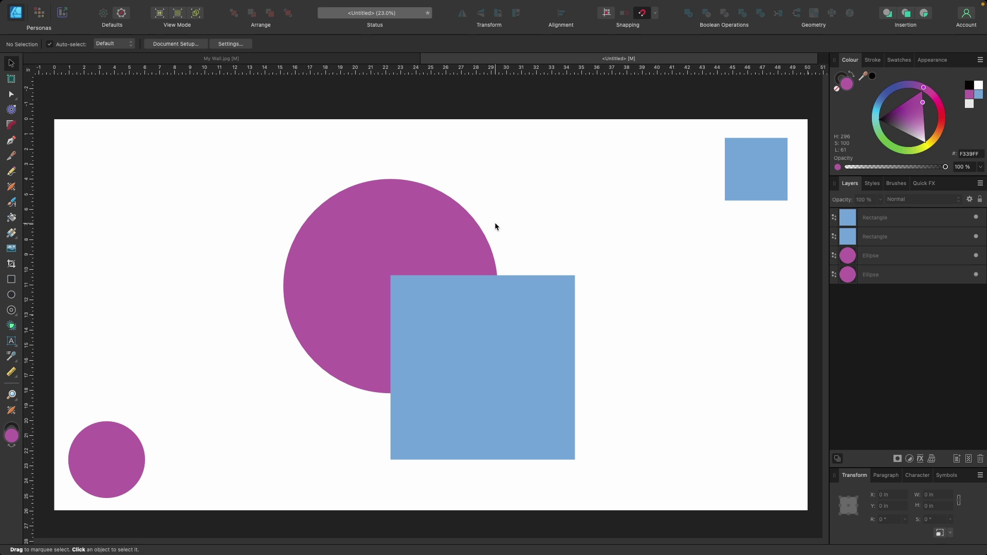
{"action": "left_click", "coordinate": [399, 58]}
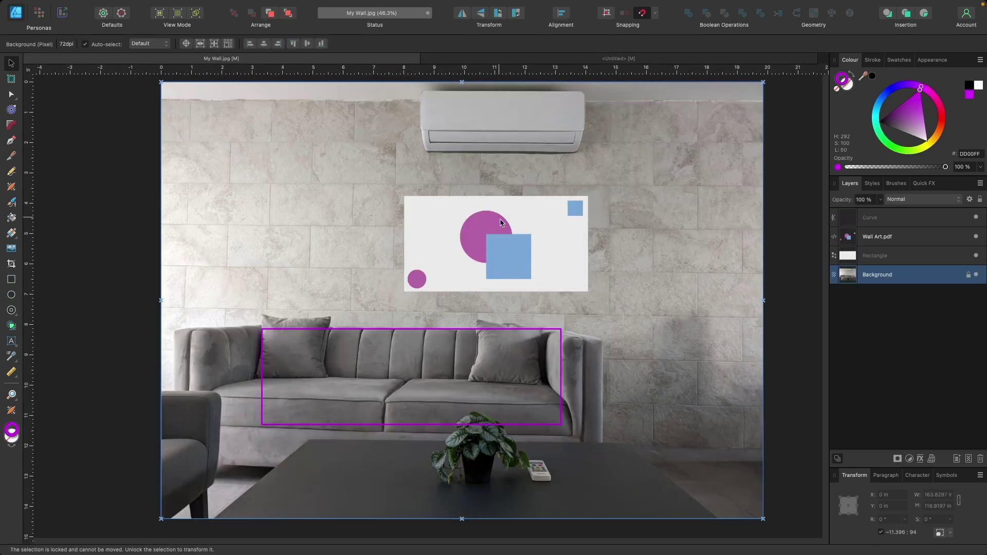
{"action": "left_click", "coordinate": [547, 244]}
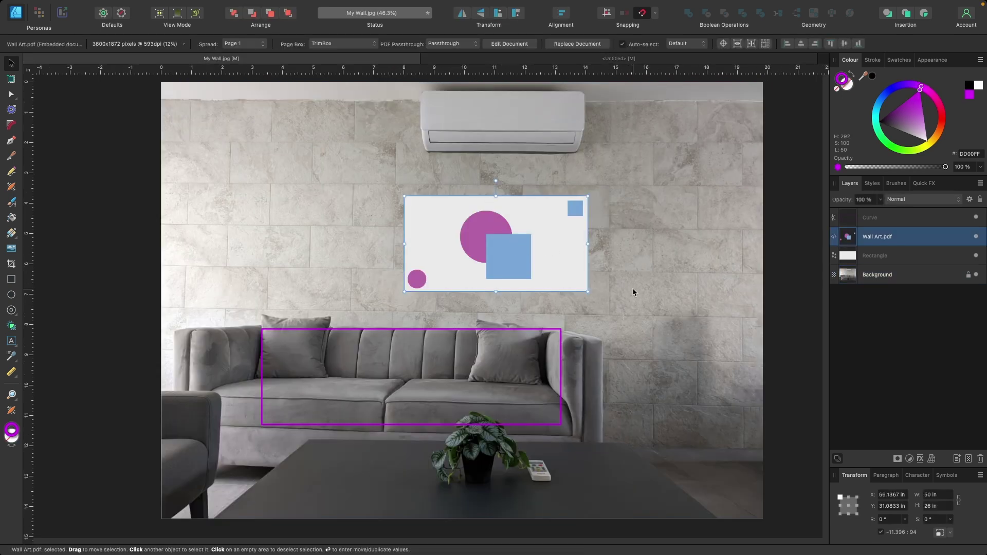
{"action": "key", "text": "u"}
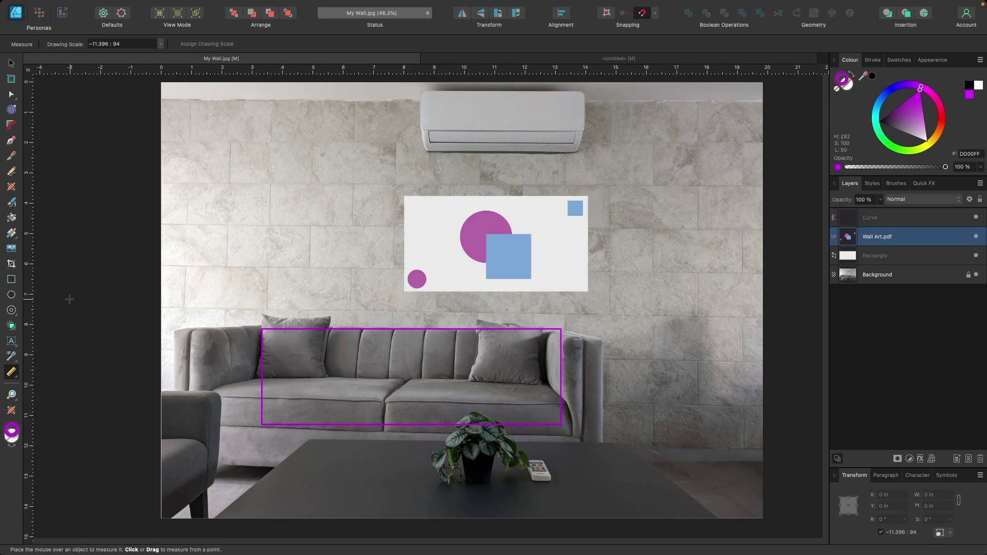
- Show the Measure Tool flyout offering Measure Tool and Area Tool
{"action": "left_click", "coordinate": [12, 372]}
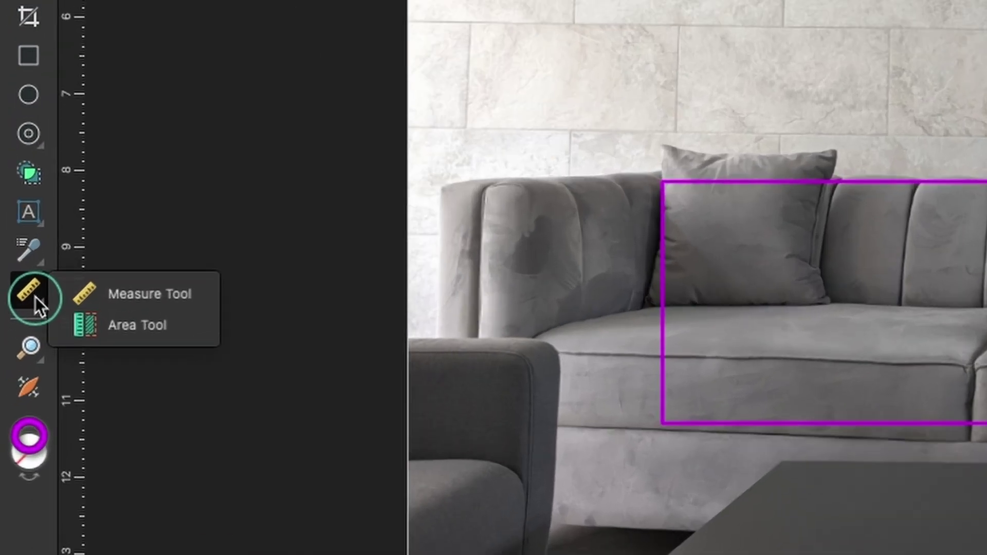